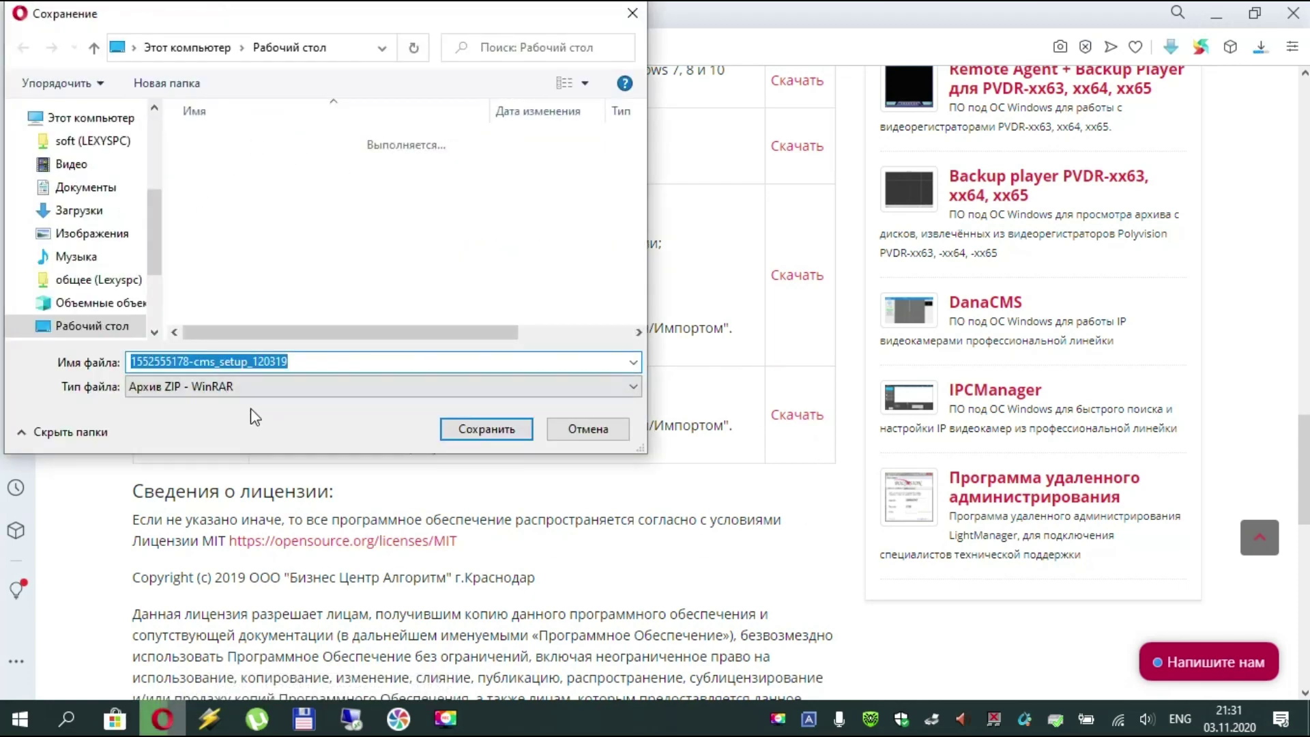
{"action": "left_click", "coordinate": [472, 431]}
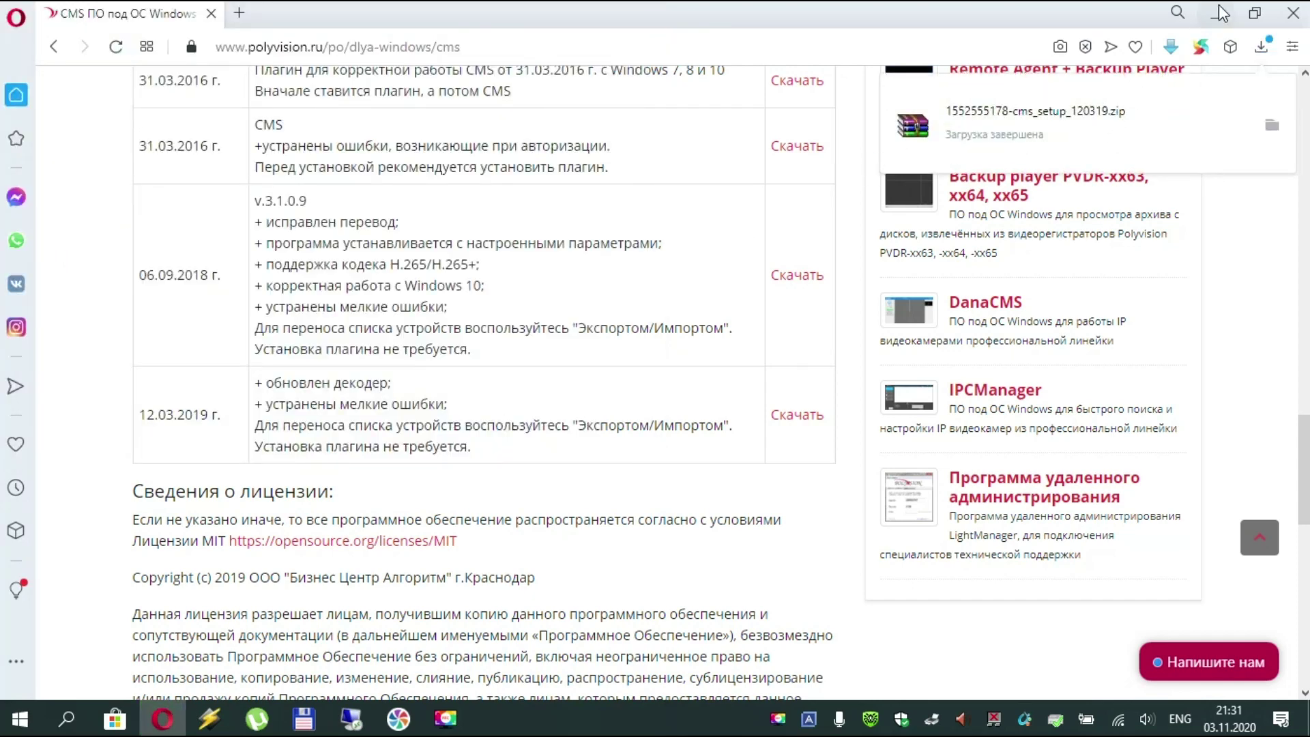
{"action": "left_click", "coordinate": [1298, 25]}
- Open the CMS zip's Свойства, cancel them, and start Polyvision CMS from its desktop icon
{"action": "double_click", "coordinate": [34, 409]}
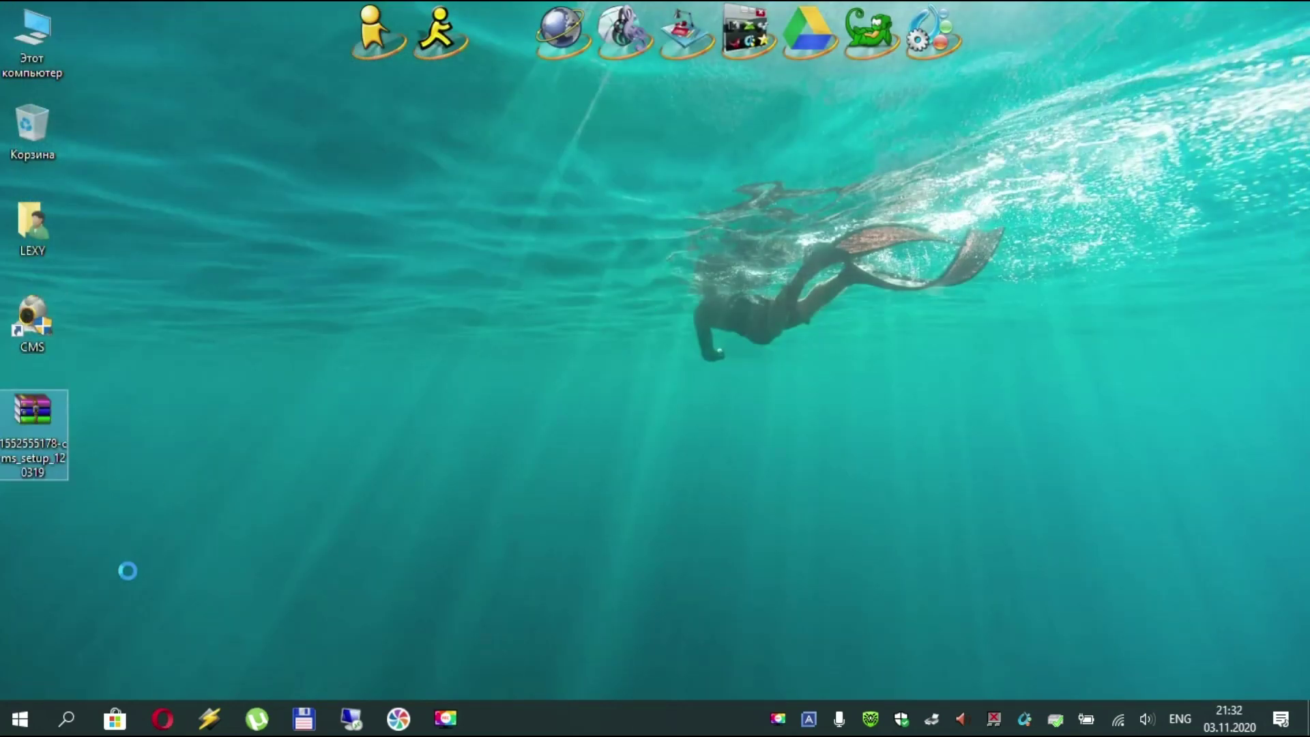
{"action": "key", "text": "shift+F10"}
{"action": "left_click", "coordinate": [126, 682]}
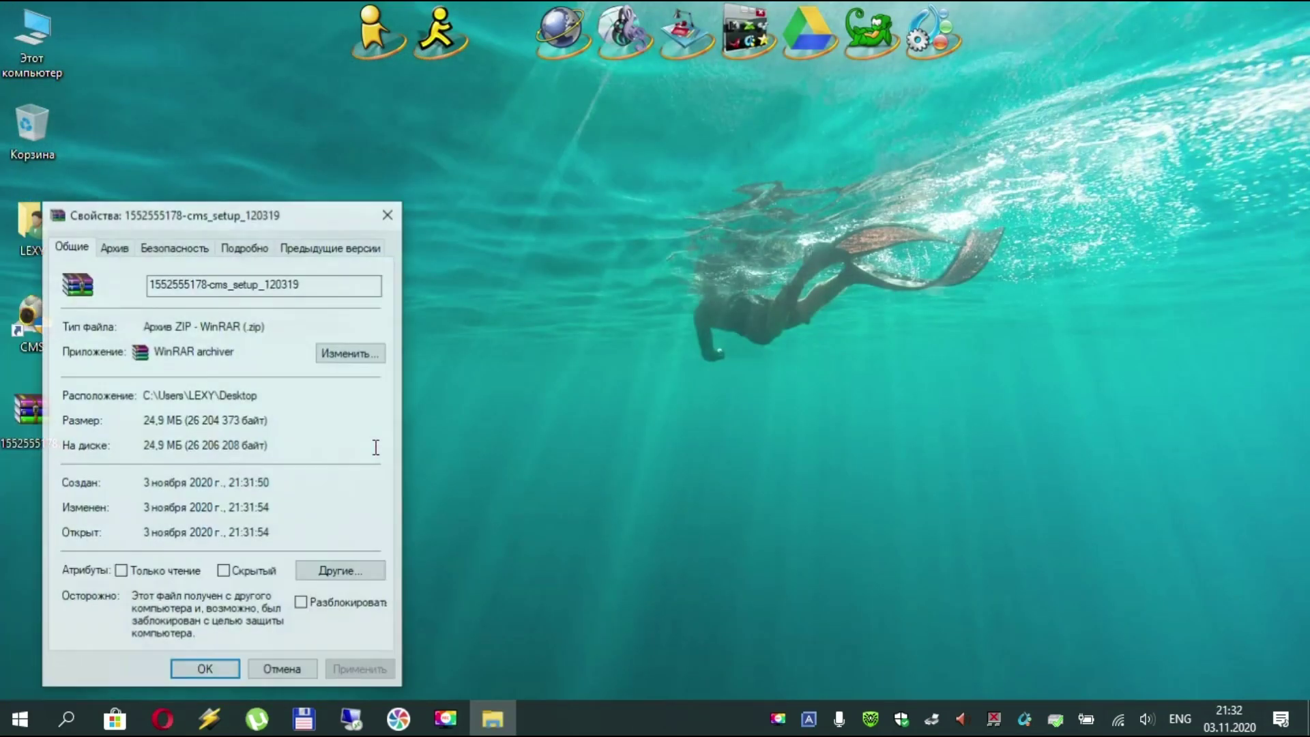
{"action": "left_click", "coordinate": [301, 672]}
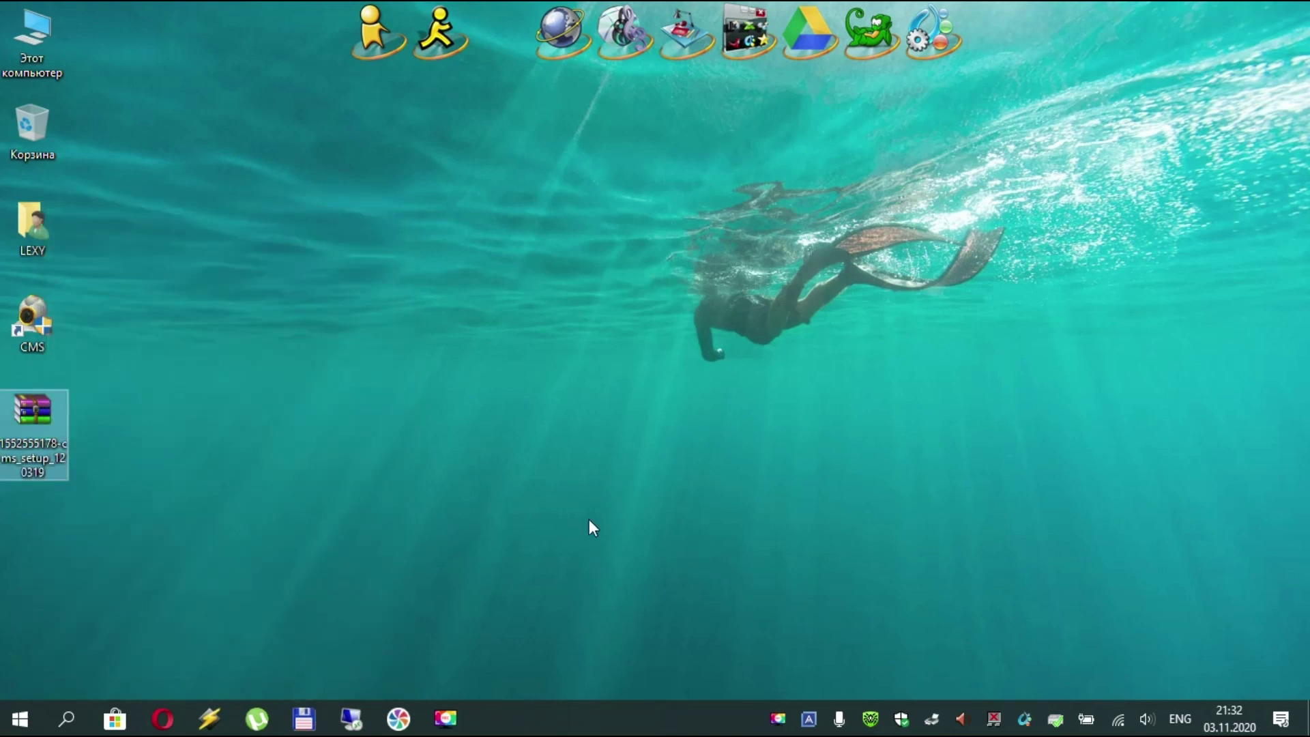
{"action": "double_click", "coordinate": [43, 322]}
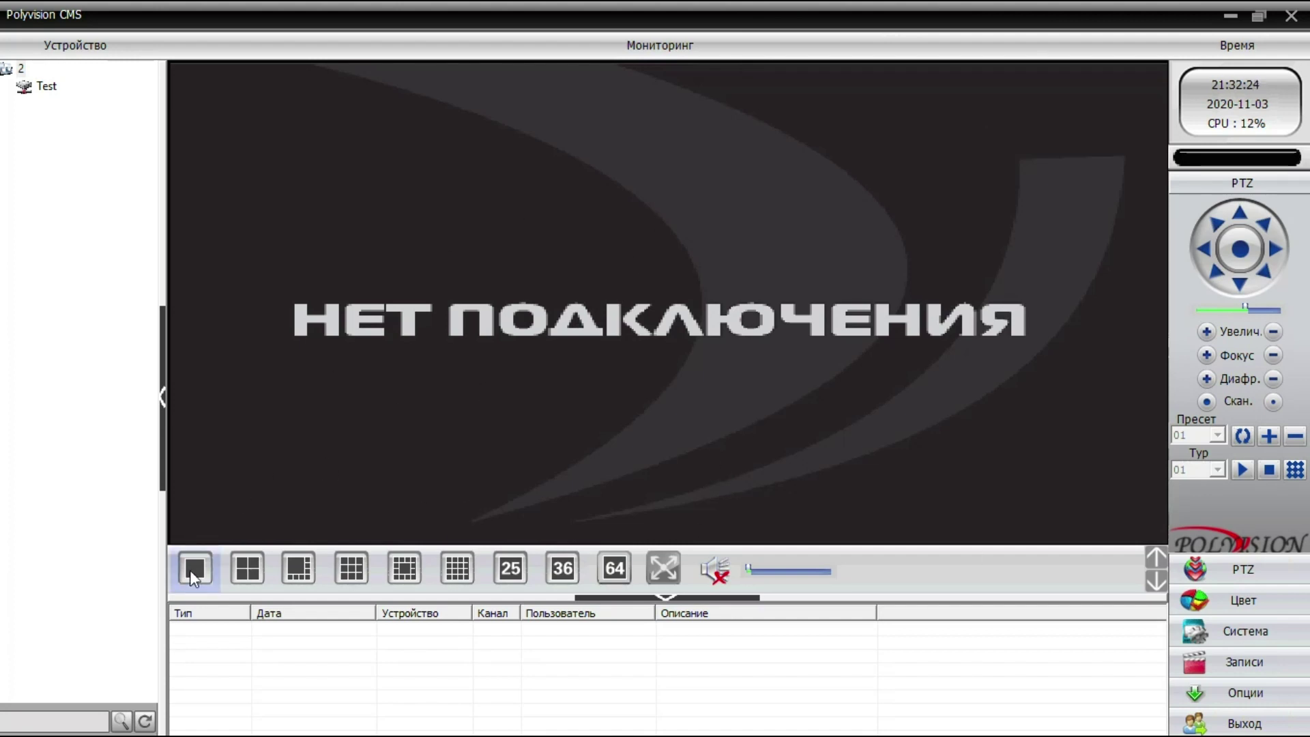
- Cycle through the 4, 8, 16, 25, 36 and 64-view layouts, return to single view, and connect Test
{"action": "left_click", "coordinate": [257, 574]}
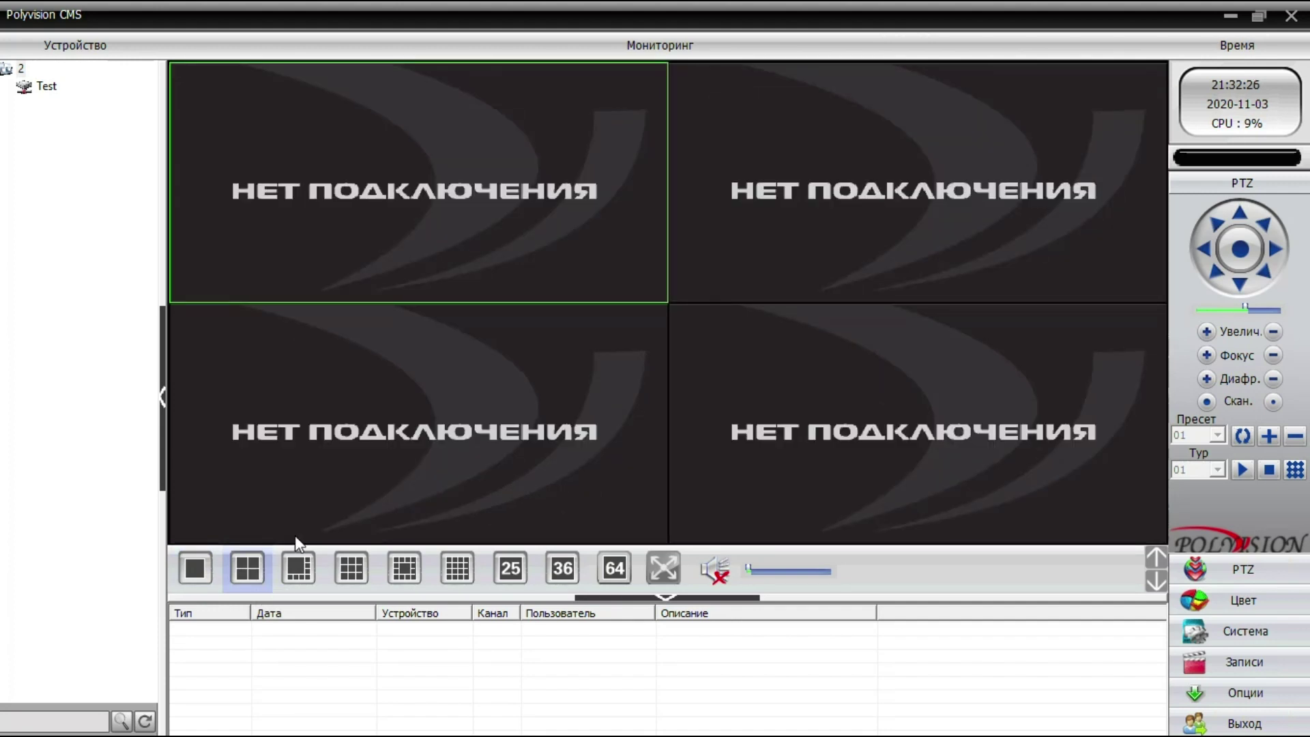
{"action": "left_click", "coordinate": [298, 568]}
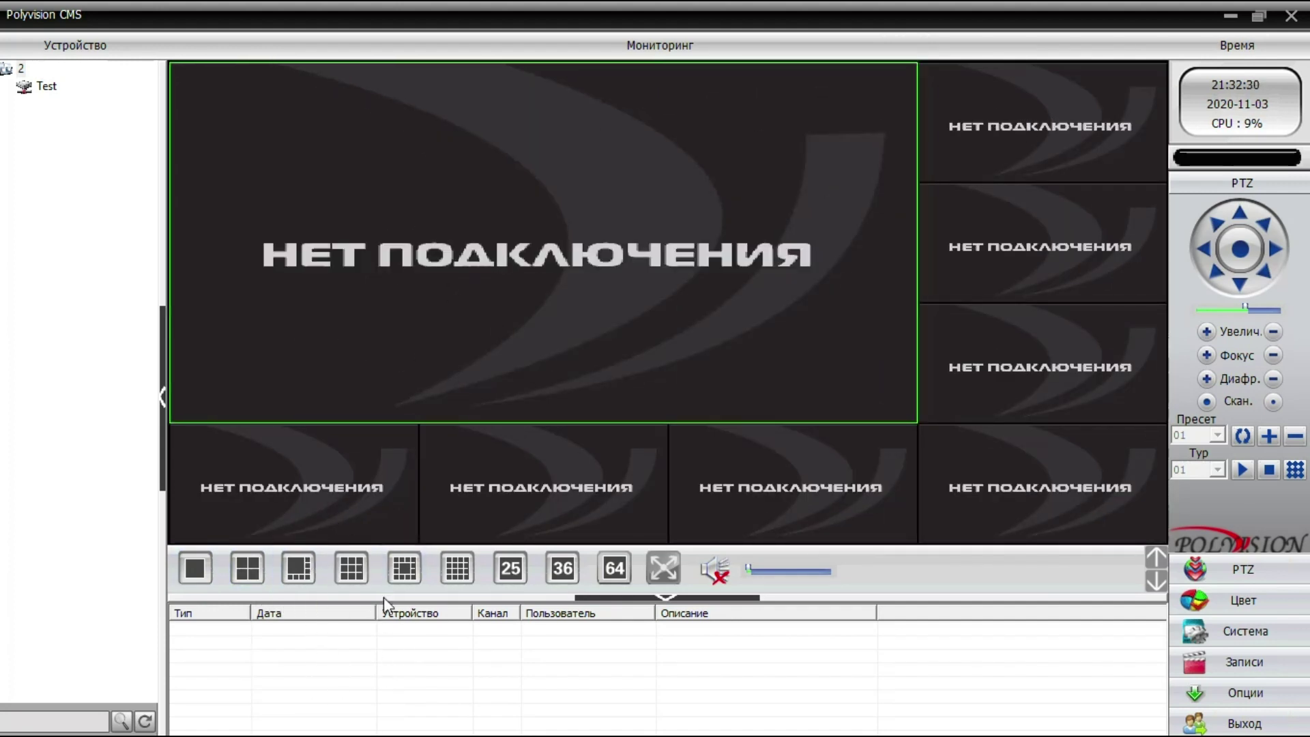
{"action": "left_click", "coordinate": [458, 570]}
{"action": "left_click", "coordinate": [509, 568]}
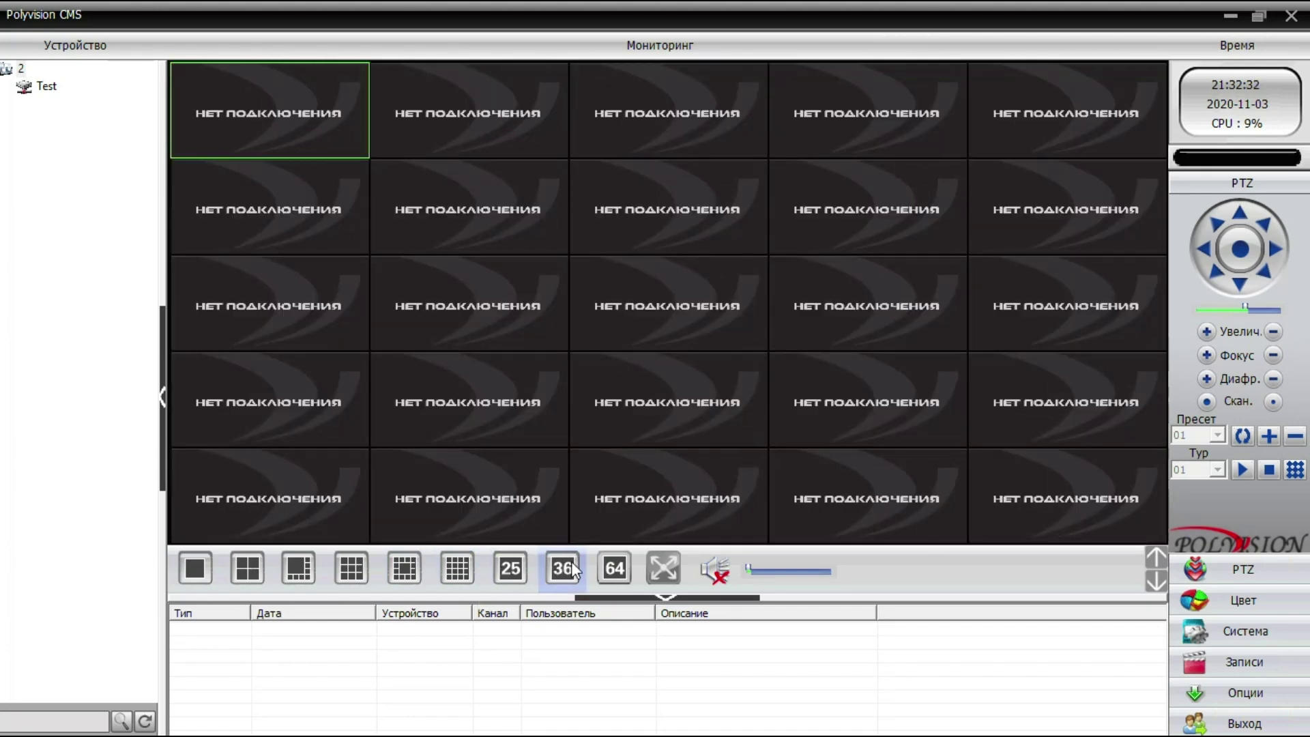
{"action": "left_click", "coordinate": [564, 568]}
{"action": "left_click", "coordinate": [607, 569]}
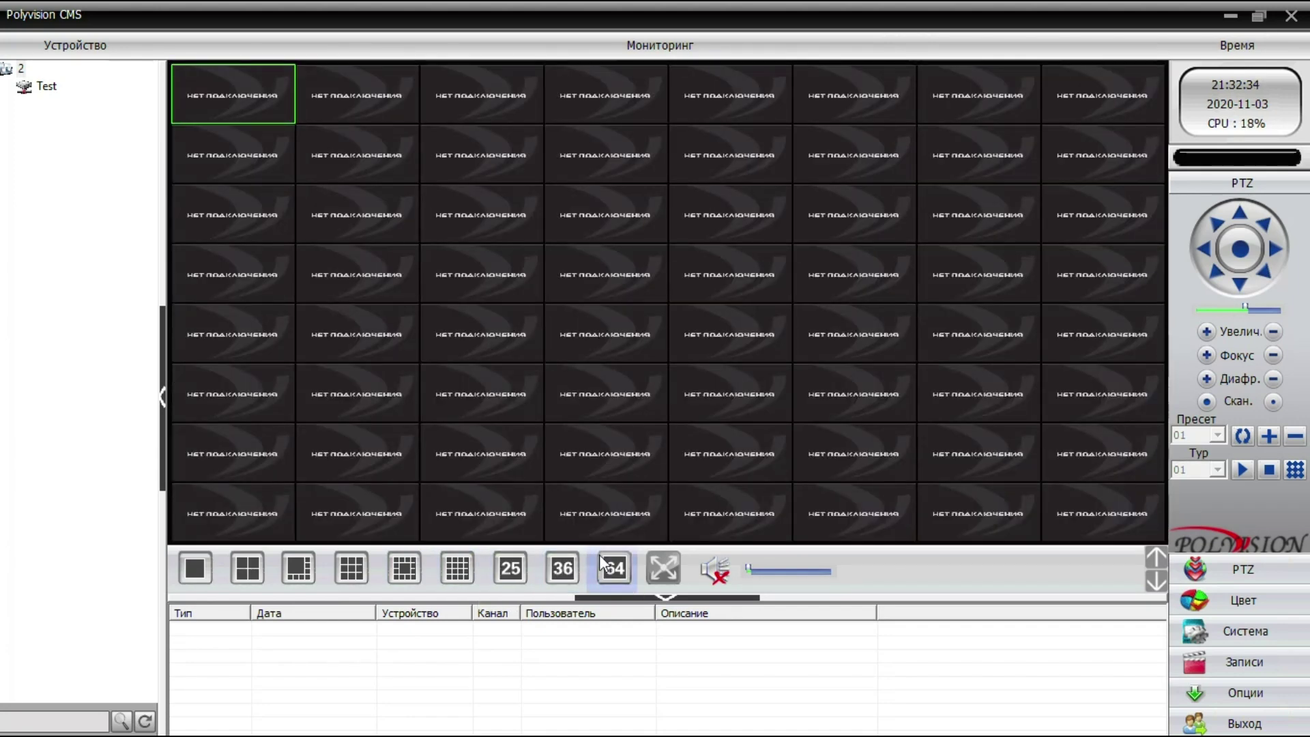
{"action": "left_click", "coordinate": [194, 571]}
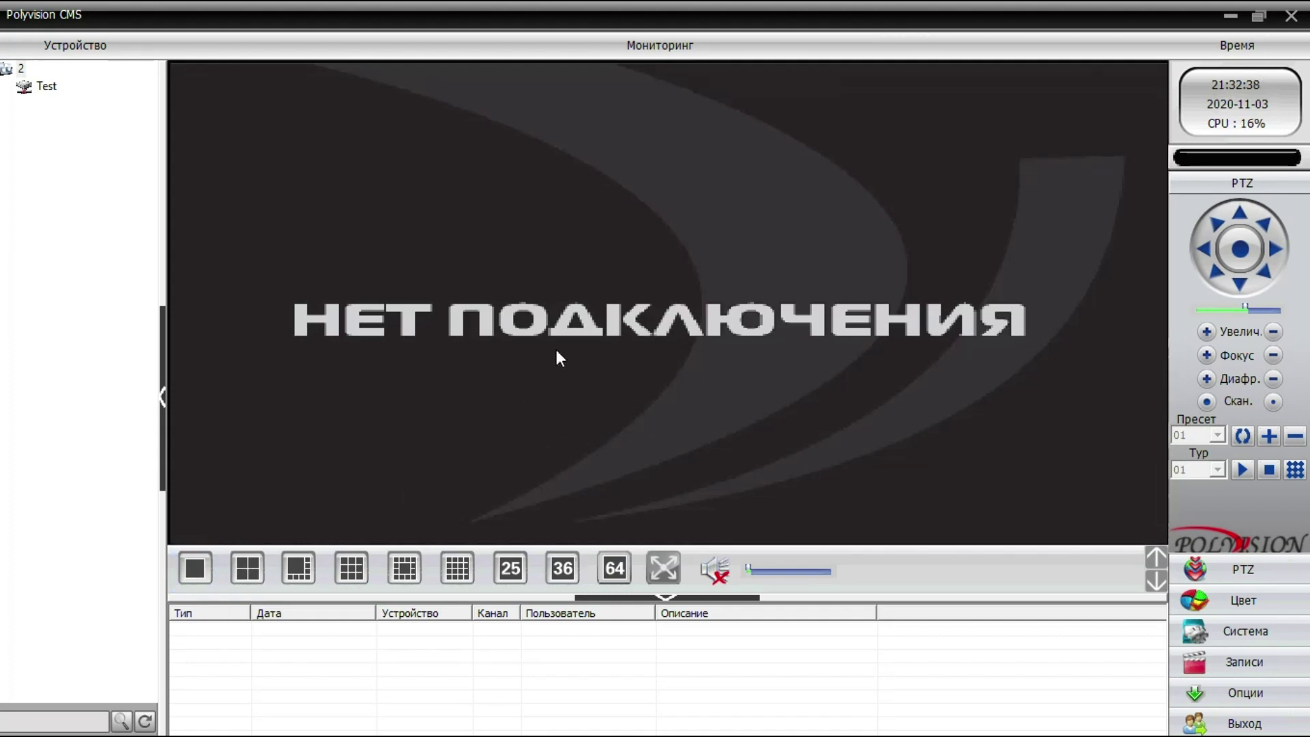
{"action": "left_click", "coordinate": [46, 86]}
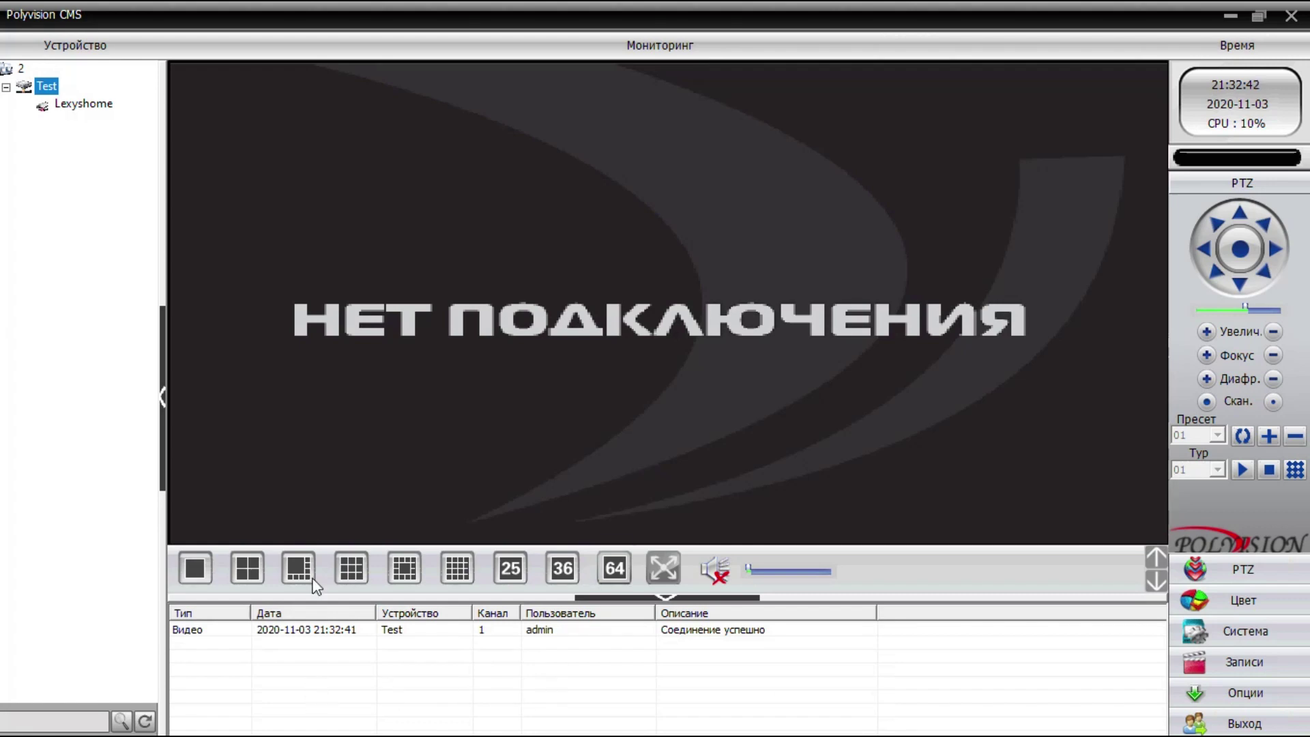
- Open Lexyshome's live feed, reframe it with PTZ tilt and pan moves, and show the colour controls
{"action": "left_click", "coordinate": [106, 113]}
{"action": "double_click", "coordinate": [106, 113]}
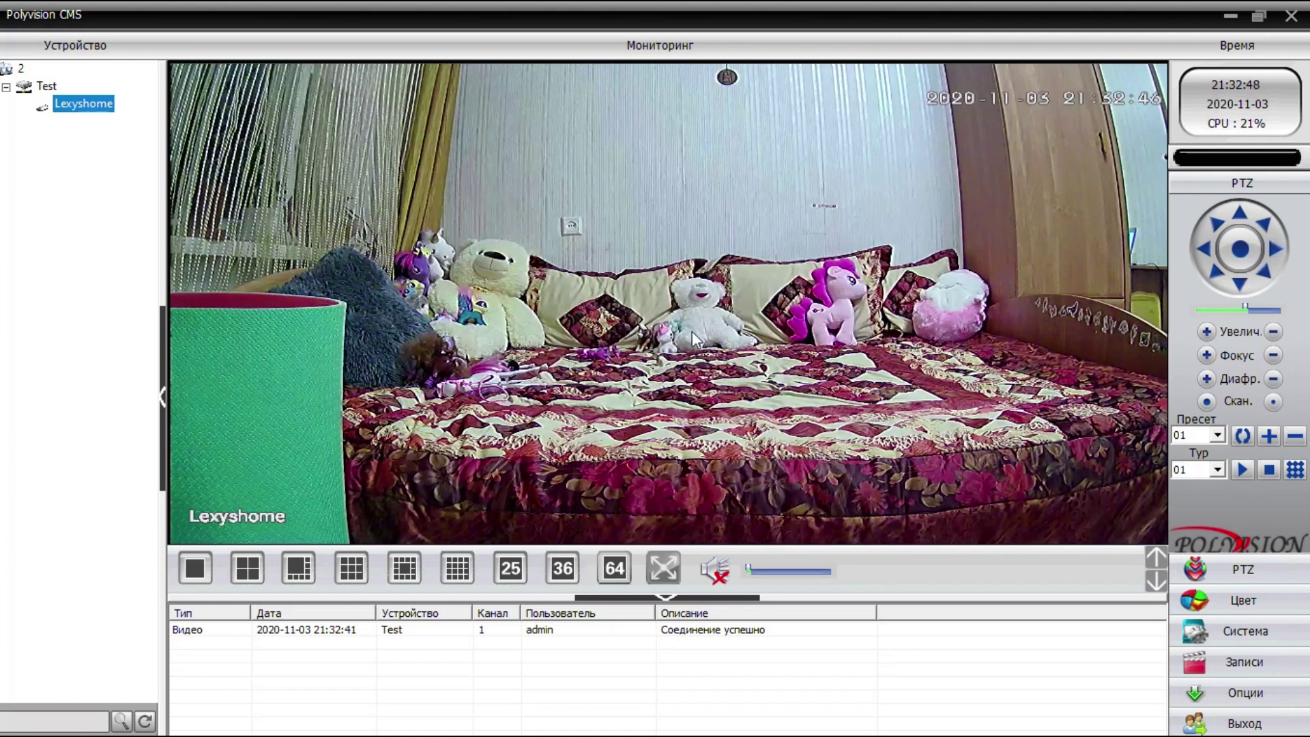
{"action": "left_click", "coordinate": [1243, 223]}
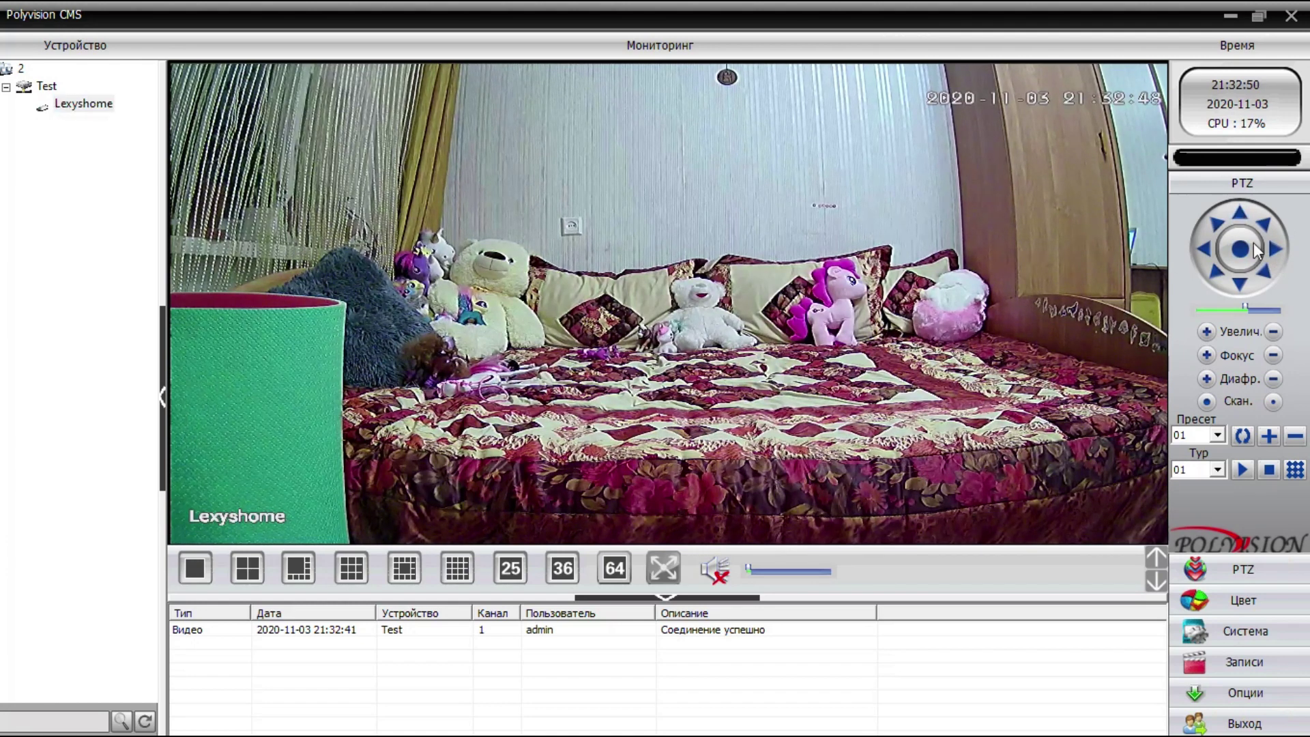
{"action": "left_click", "coordinate": [1246, 292]}
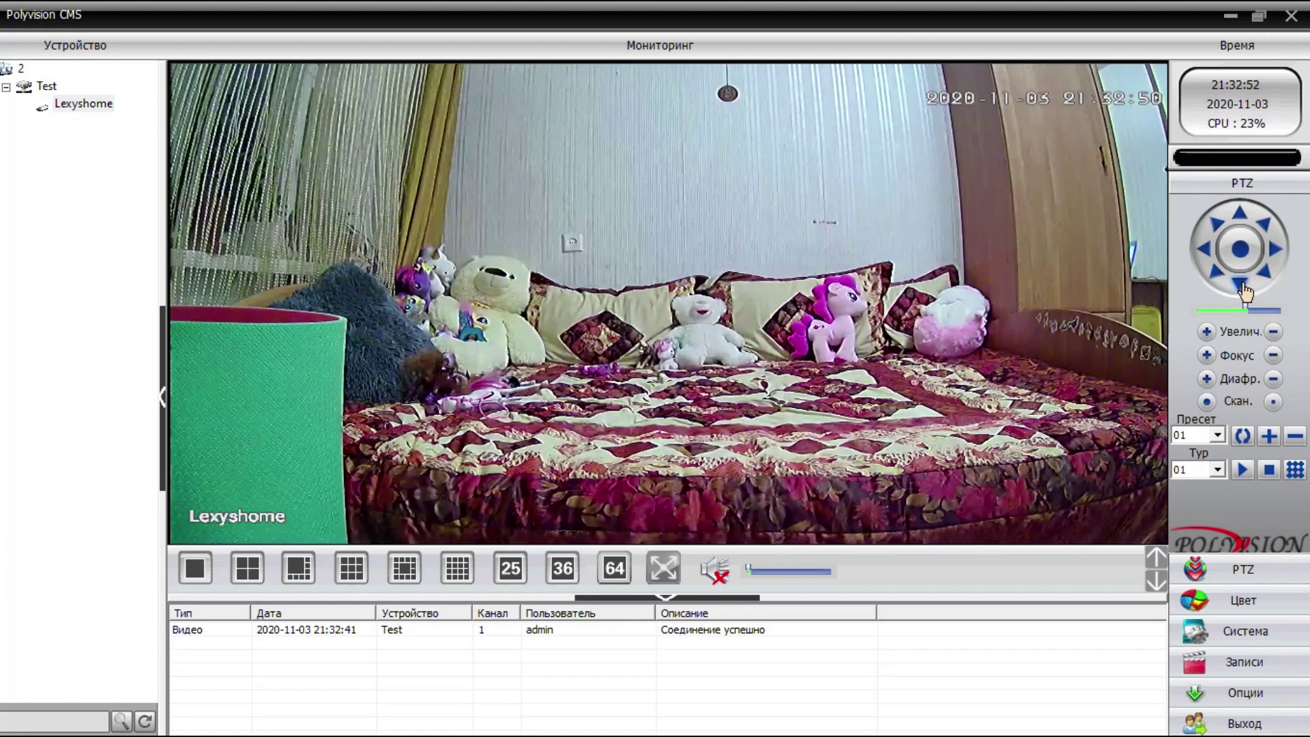
{"action": "left_click", "coordinate": [1206, 252]}
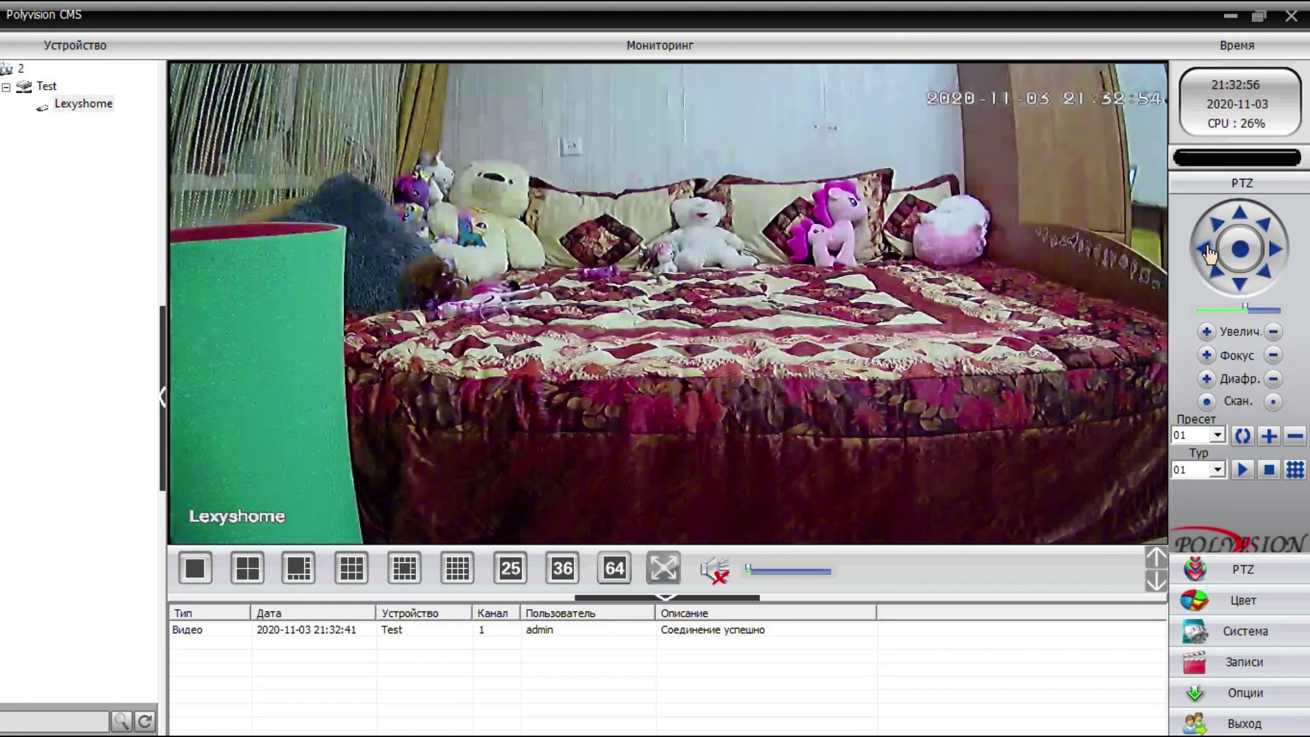
{"action": "left_click", "coordinate": [1273, 259]}
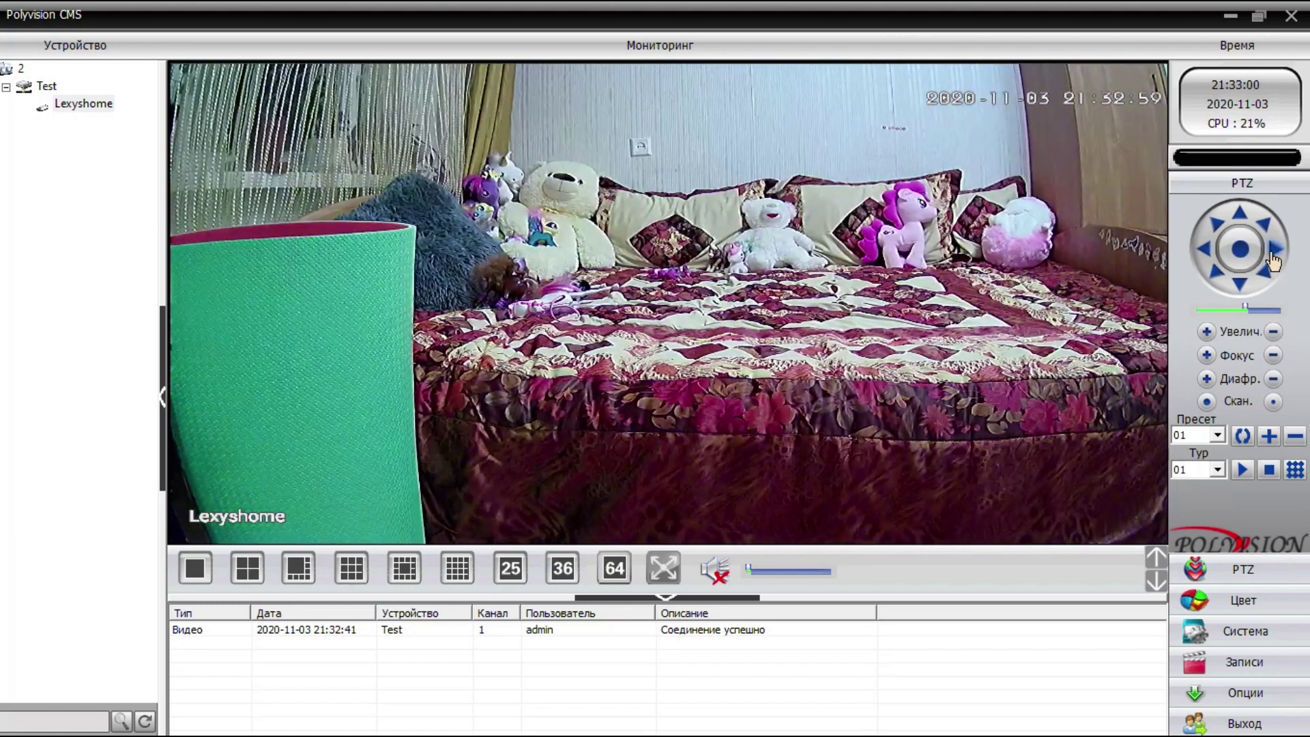
{"action": "left_click", "coordinate": [1240, 217]}
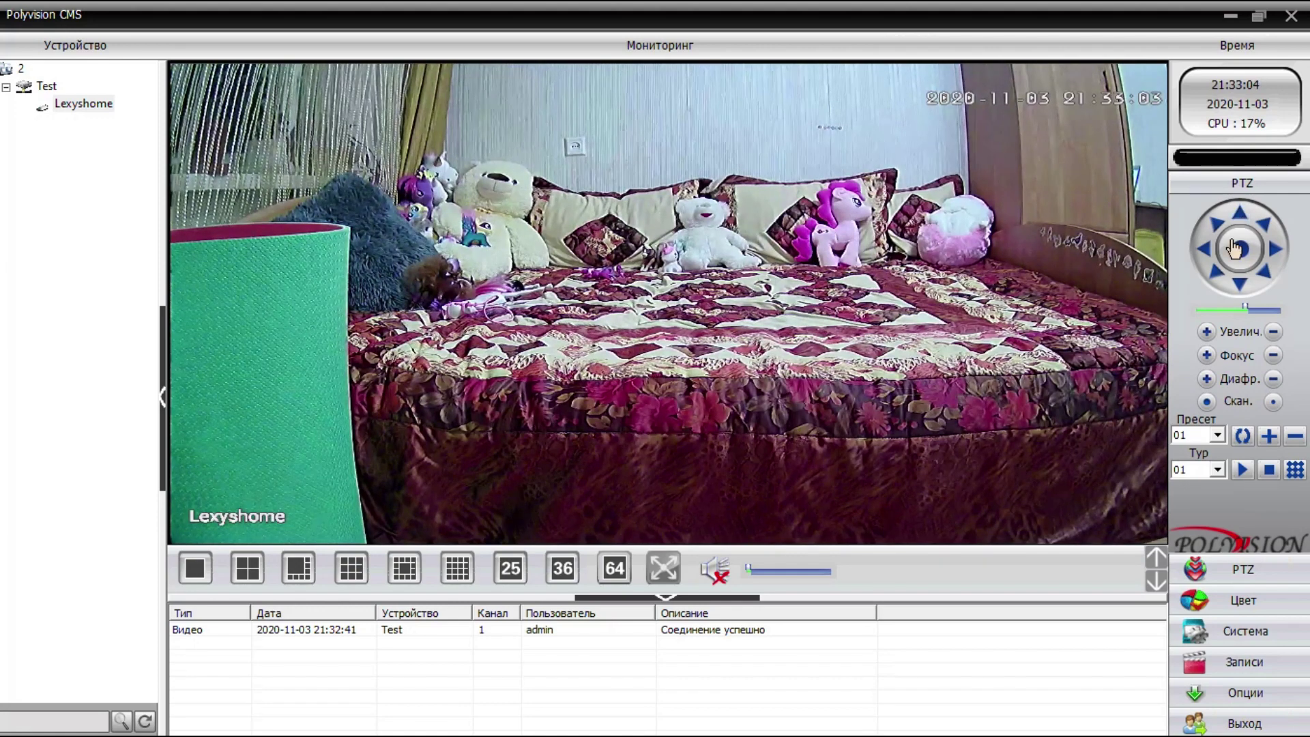
{"action": "left_click", "coordinate": [1204, 263]}
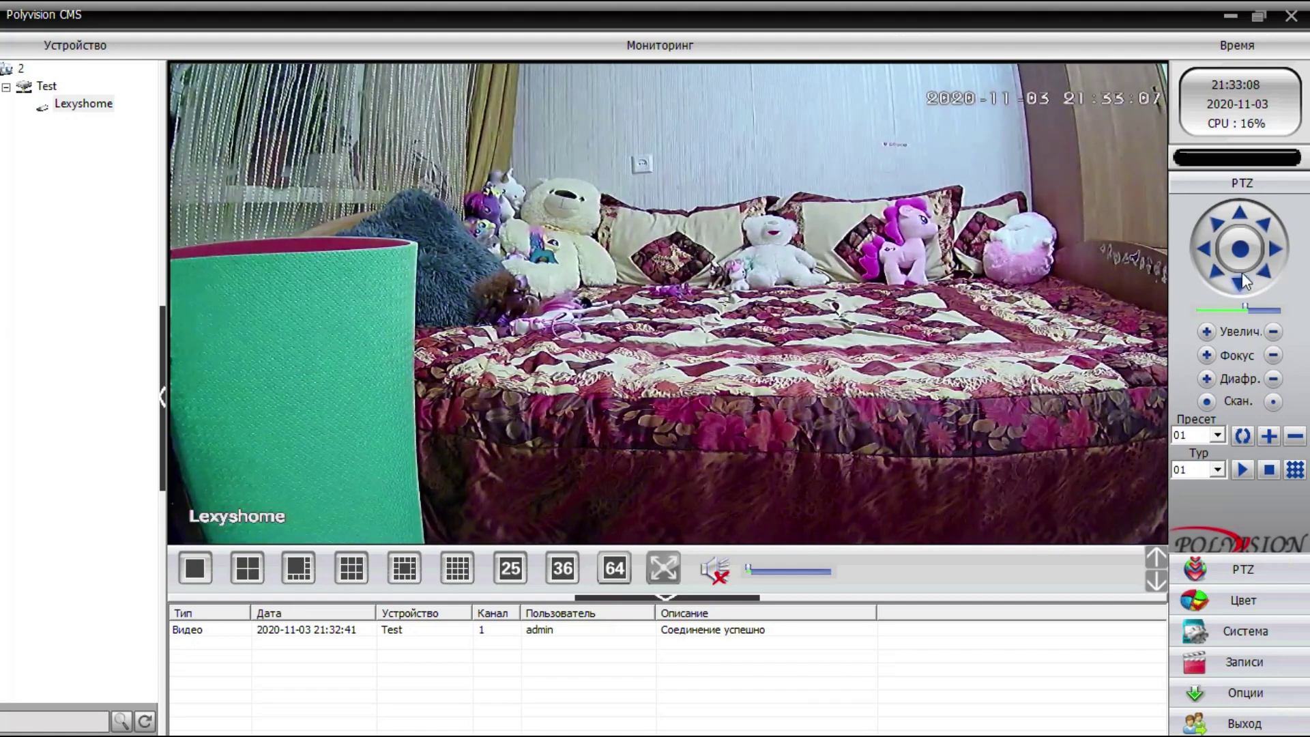
{"action": "left_click", "coordinate": [1273, 250]}
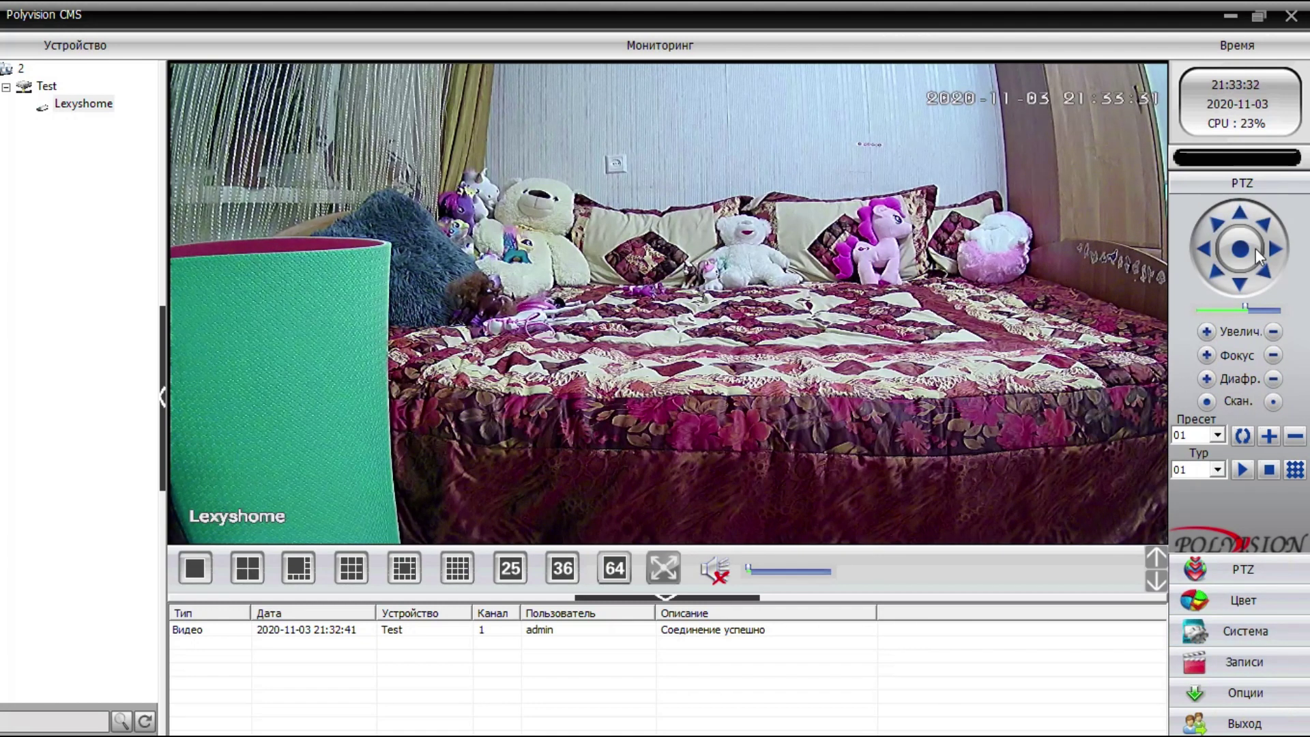
{"action": "left_click", "coordinate": [1248, 593]}
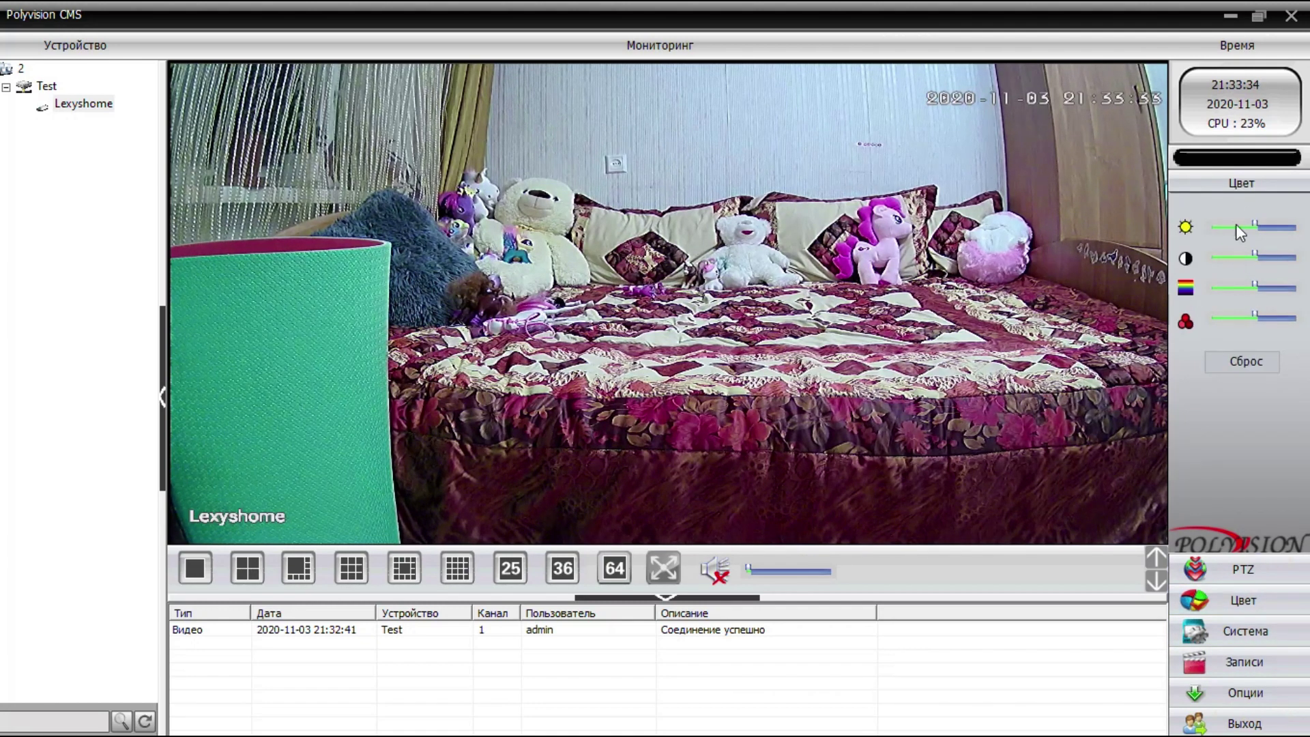
- Open the Архив записей window through Система > Записи
{"action": "left_click", "coordinate": [1255, 631]}
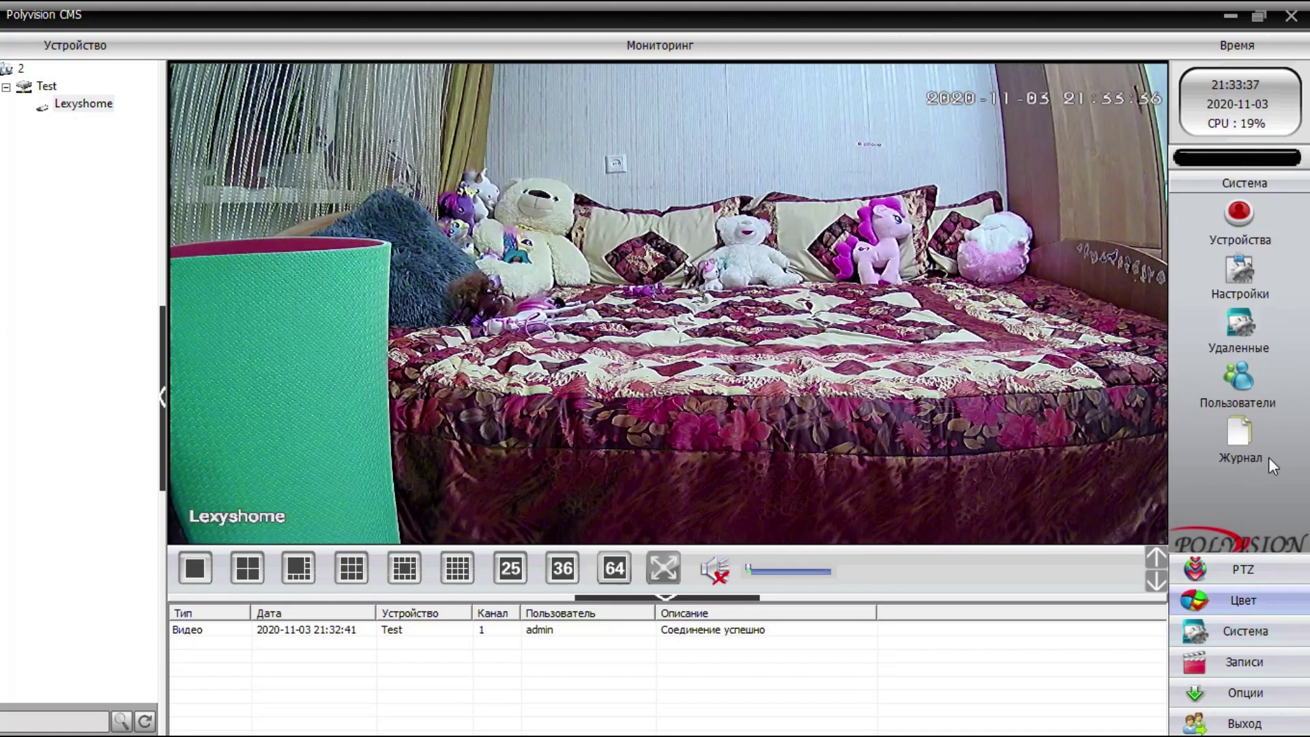
{"action": "left_click", "coordinate": [1254, 663]}
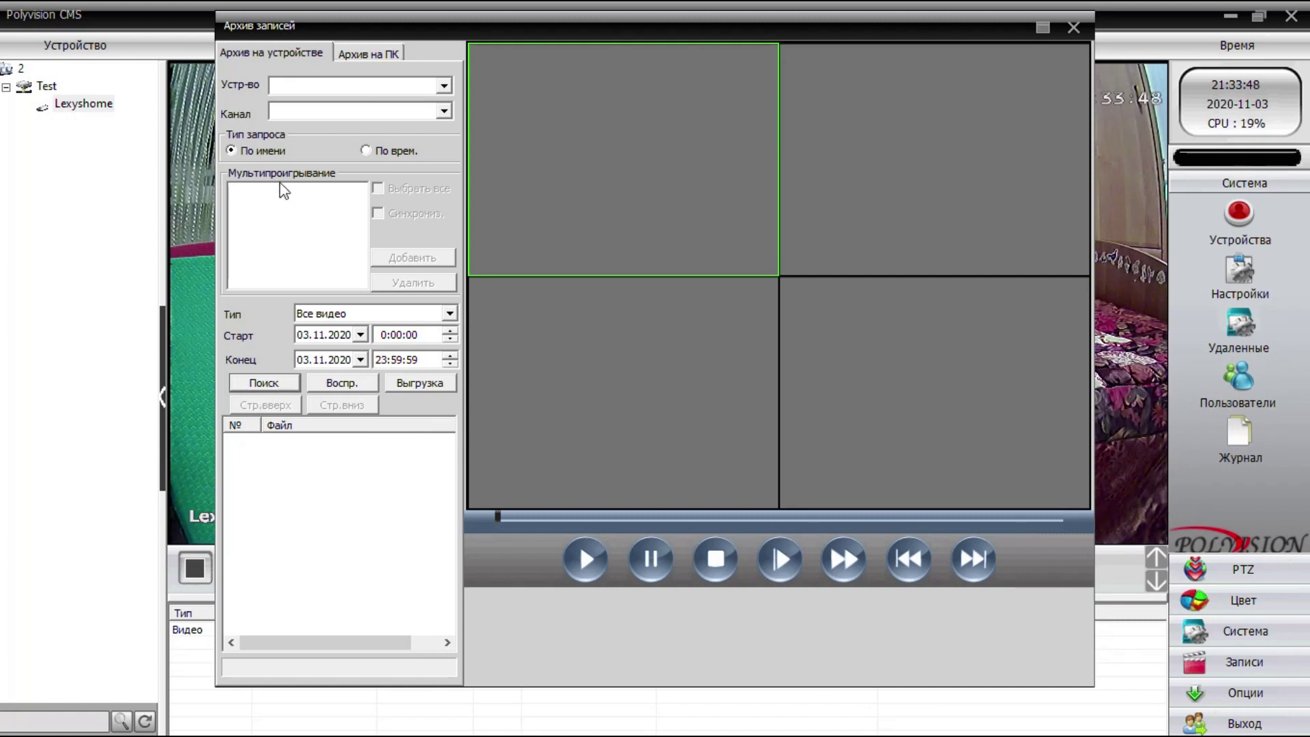
- Search the archive for Test device CAM1 recordings on 03.11.2020, then close the archive
{"action": "left_click", "coordinate": [276, 382]}
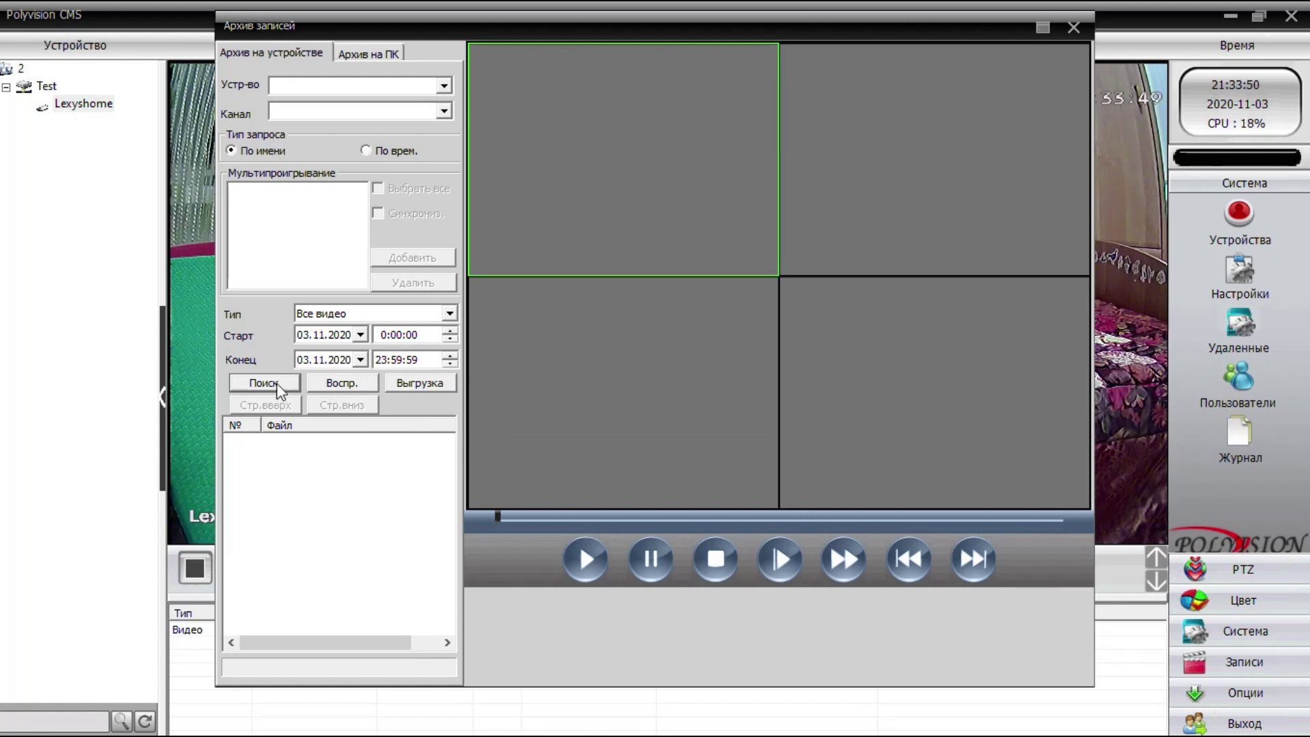
{"action": "left_click", "coordinate": [654, 419]}
{"action": "left_click", "coordinate": [444, 85]}
{"action": "left_click", "coordinate": [421, 105]}
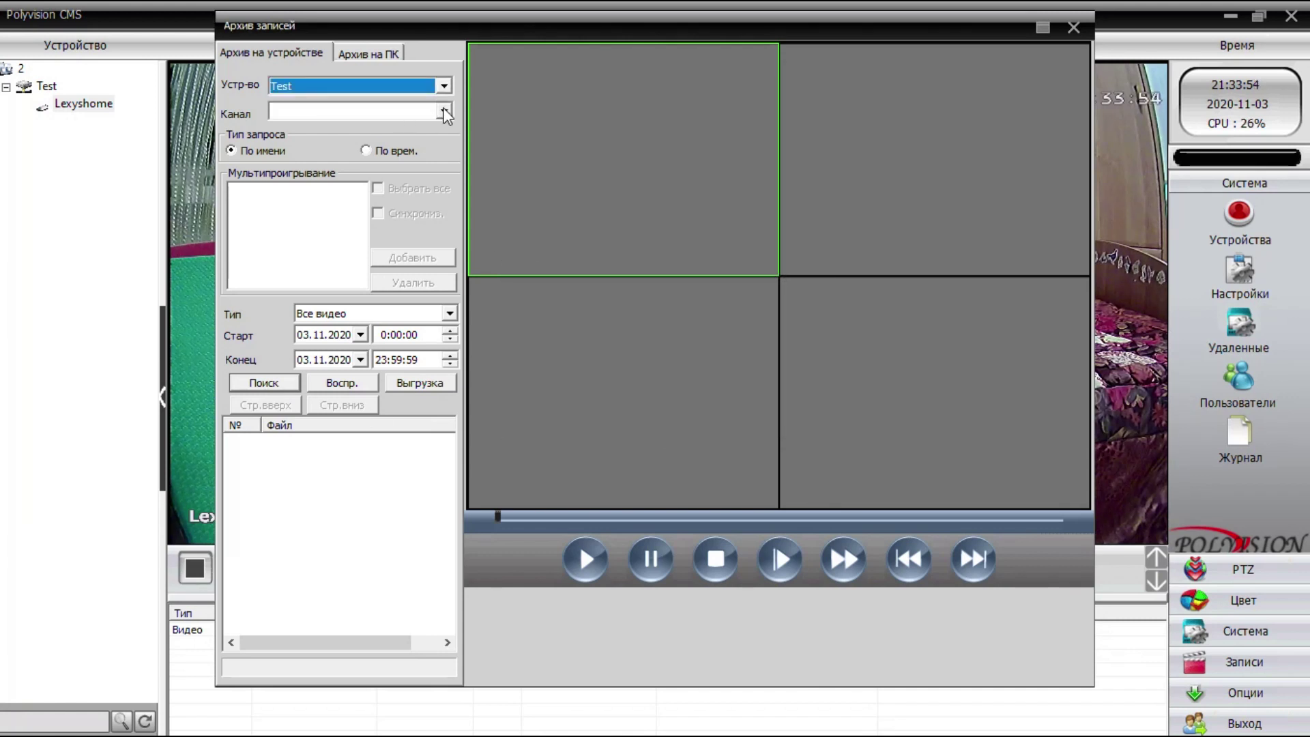
{"action": "left_click", "coordinate": [444, 111]}
{"action": "left_click", "coordinate": [355, 128]}
{"action": "left_click", "coordinate": [277, 383]}
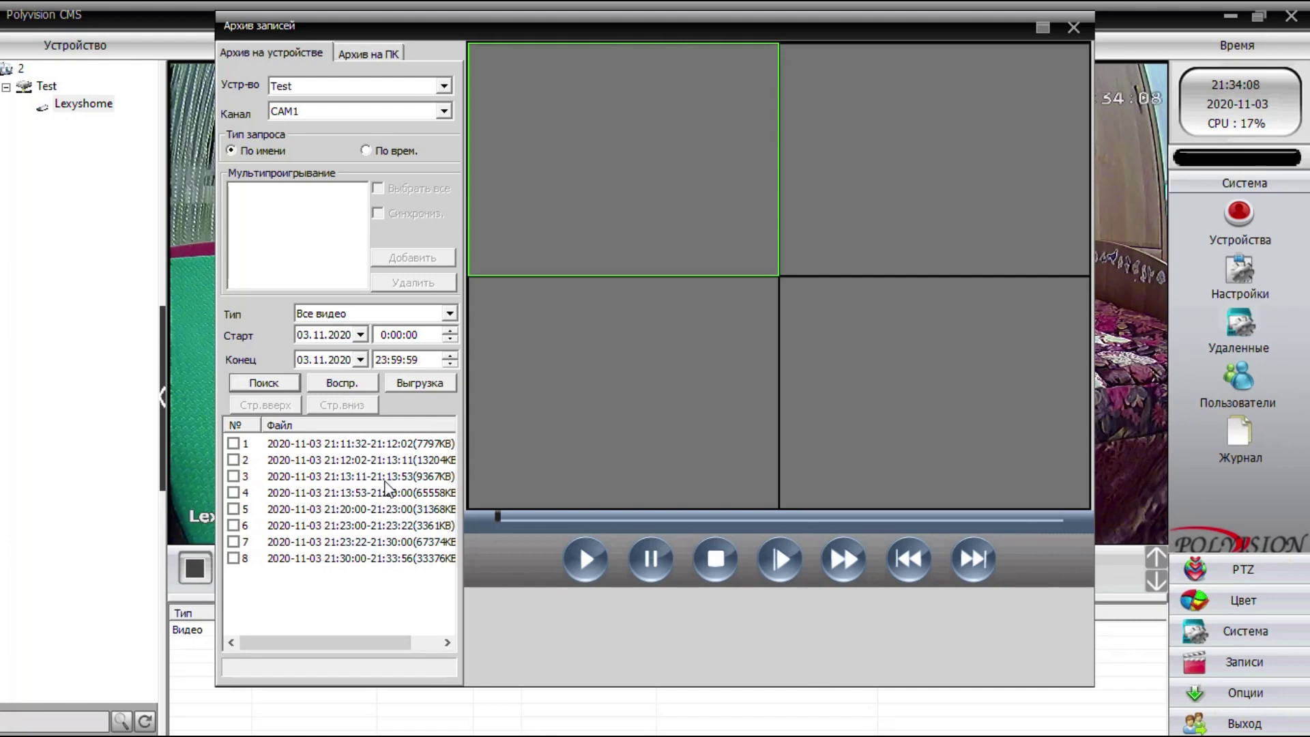
{"action": "left_click", "coordinate": [1073, 29]}
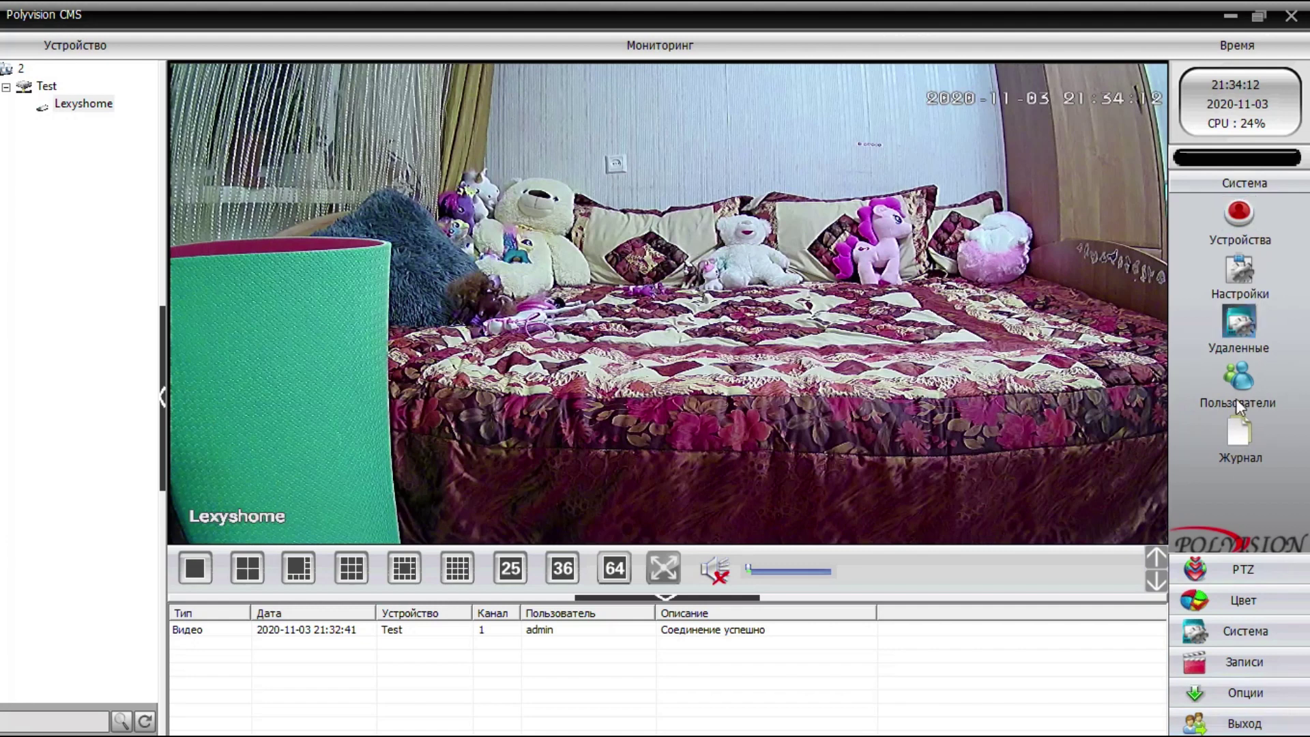
- Open the Устройства device manager from Система, showing group 2 with Test
{"action": "left_click", "coordinate": [1243, 693]}
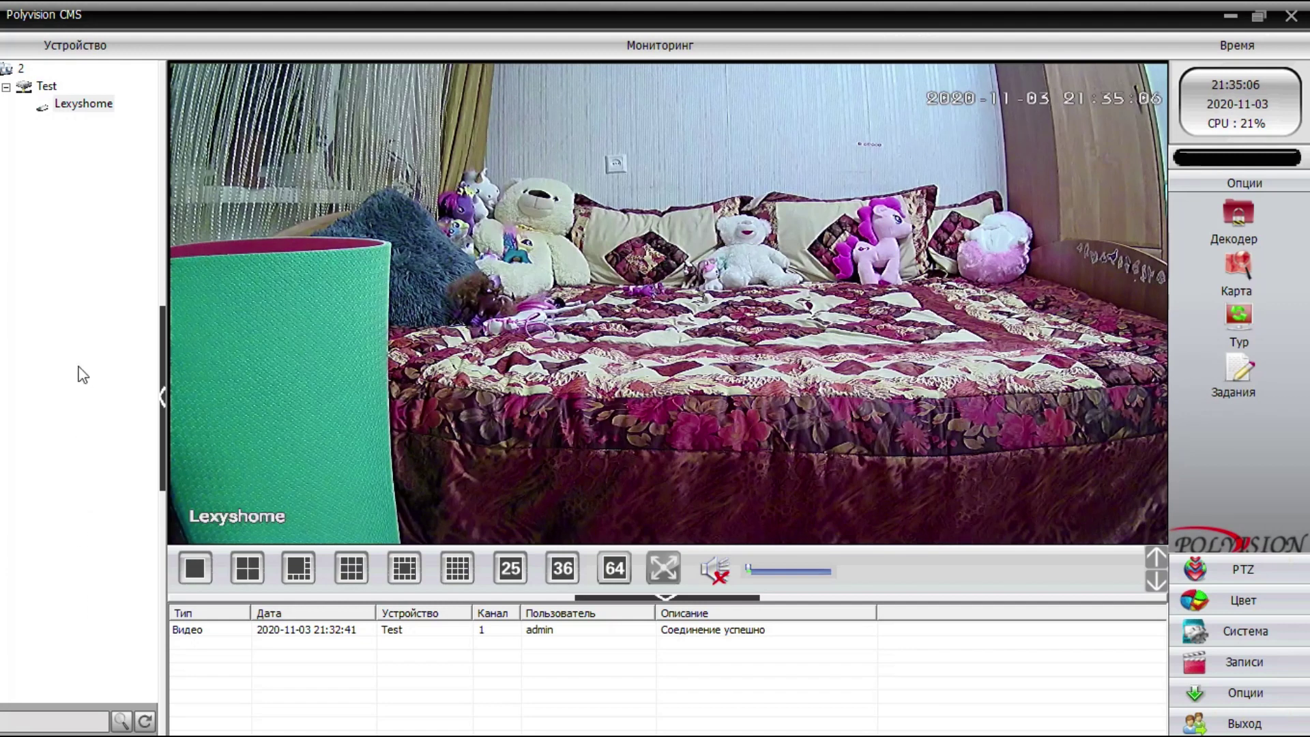
{"action": "left_click", "coordinate": [1237, 638]}
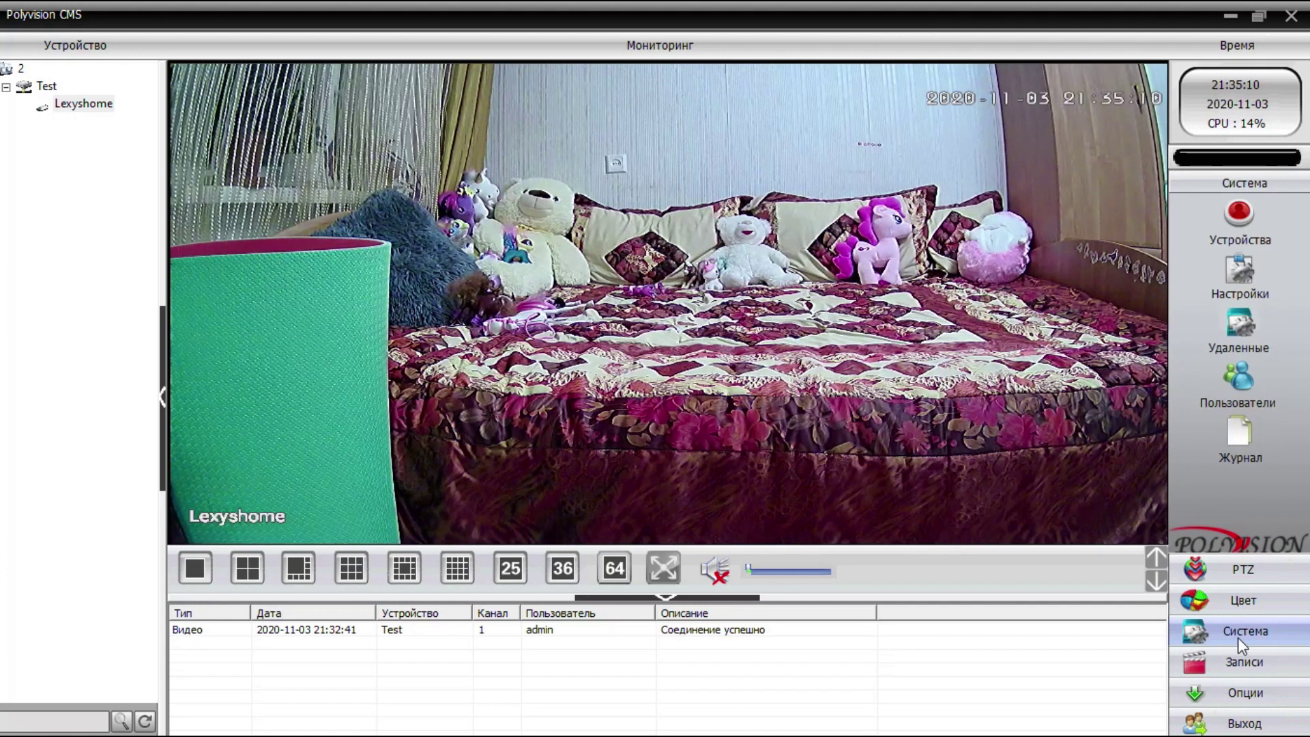
{"action": "left_click", "coordinate": [1238, 213]}
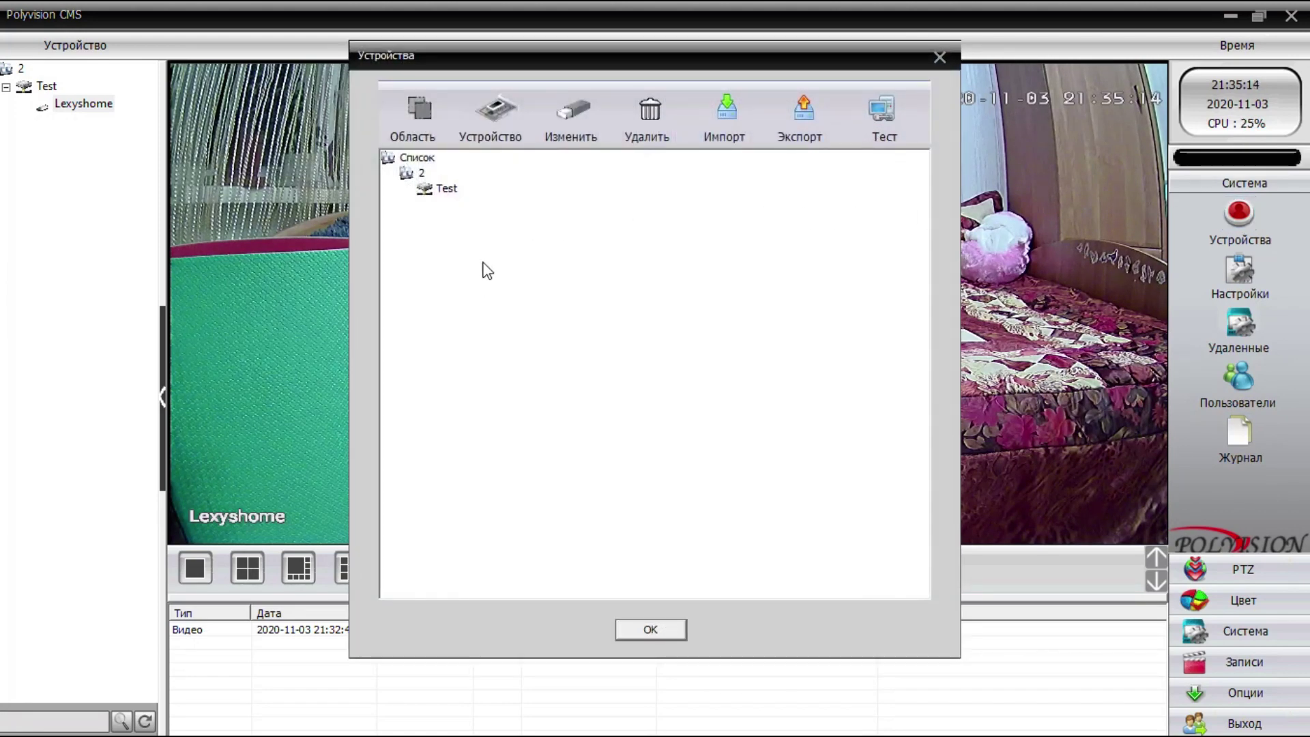
- Create a new area 'Добавление камеры по IP' under Список and select it
{"action": "left_click", "coordinate": [411, 160]}
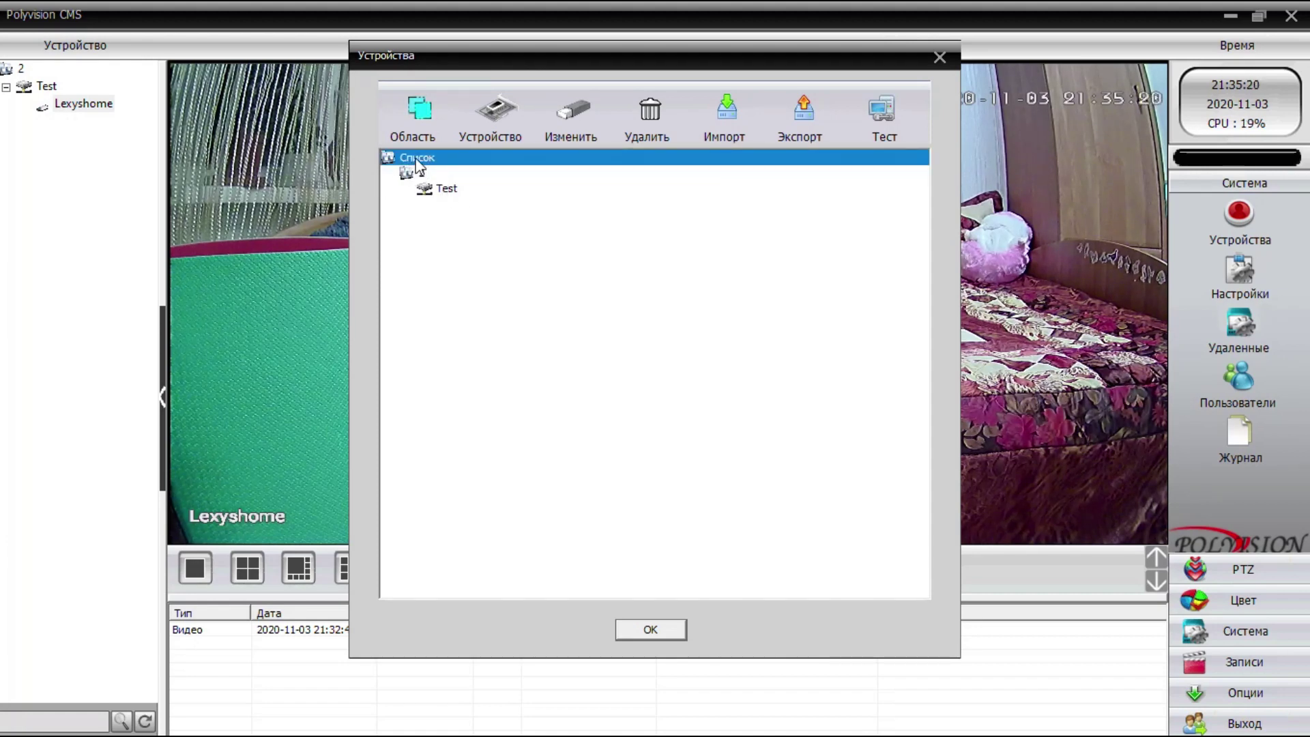
{"action": "left_click", "coordinate": [419, 110]}
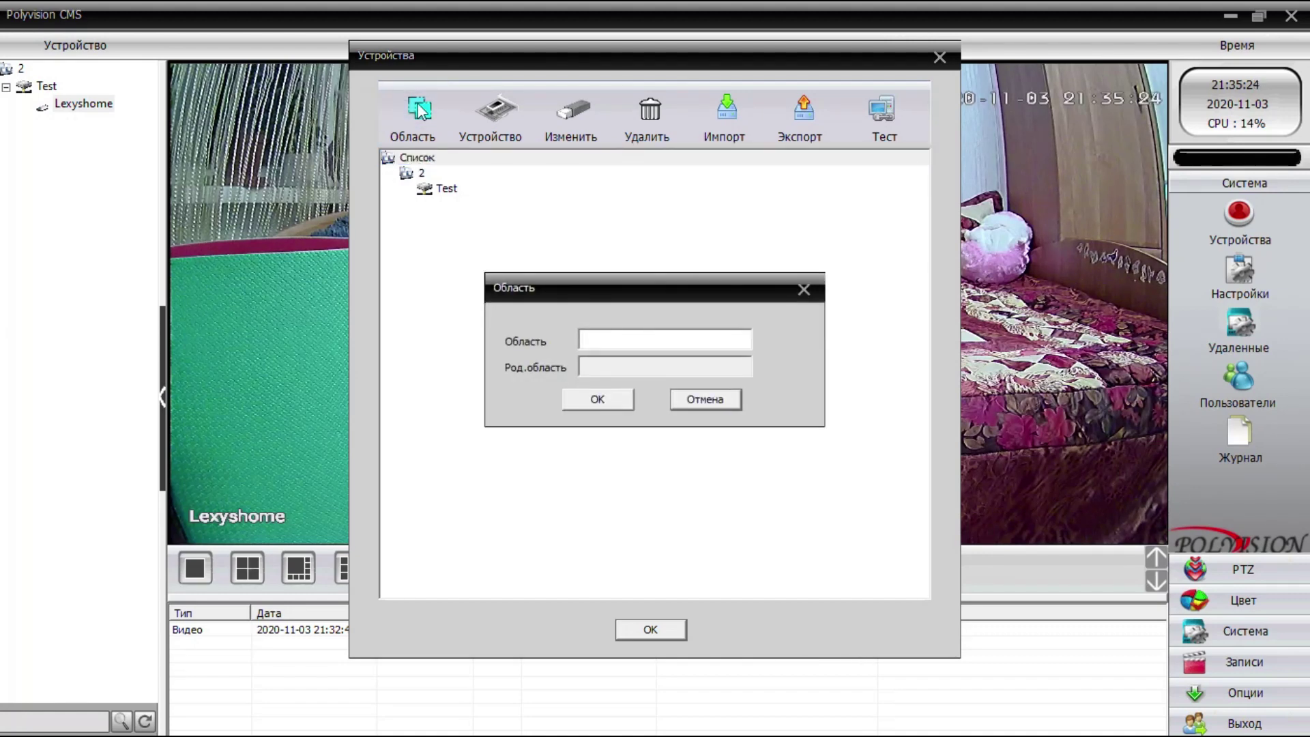
{"action": "left_click", "coordinate": [631, 334]}
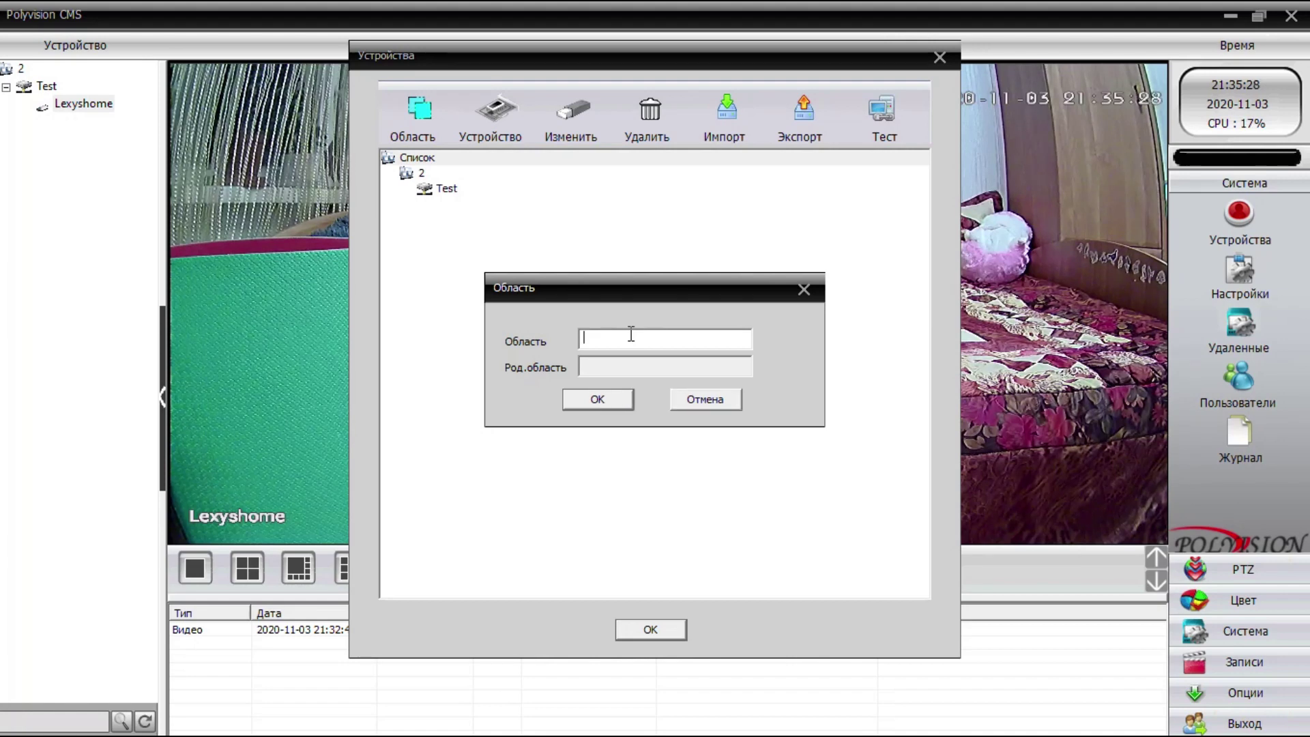
{"action": "type", "text": "L"}
{"action": "key", "text": "super+space"}
{"action": "type", "text": "Добавление камеры по IP"}
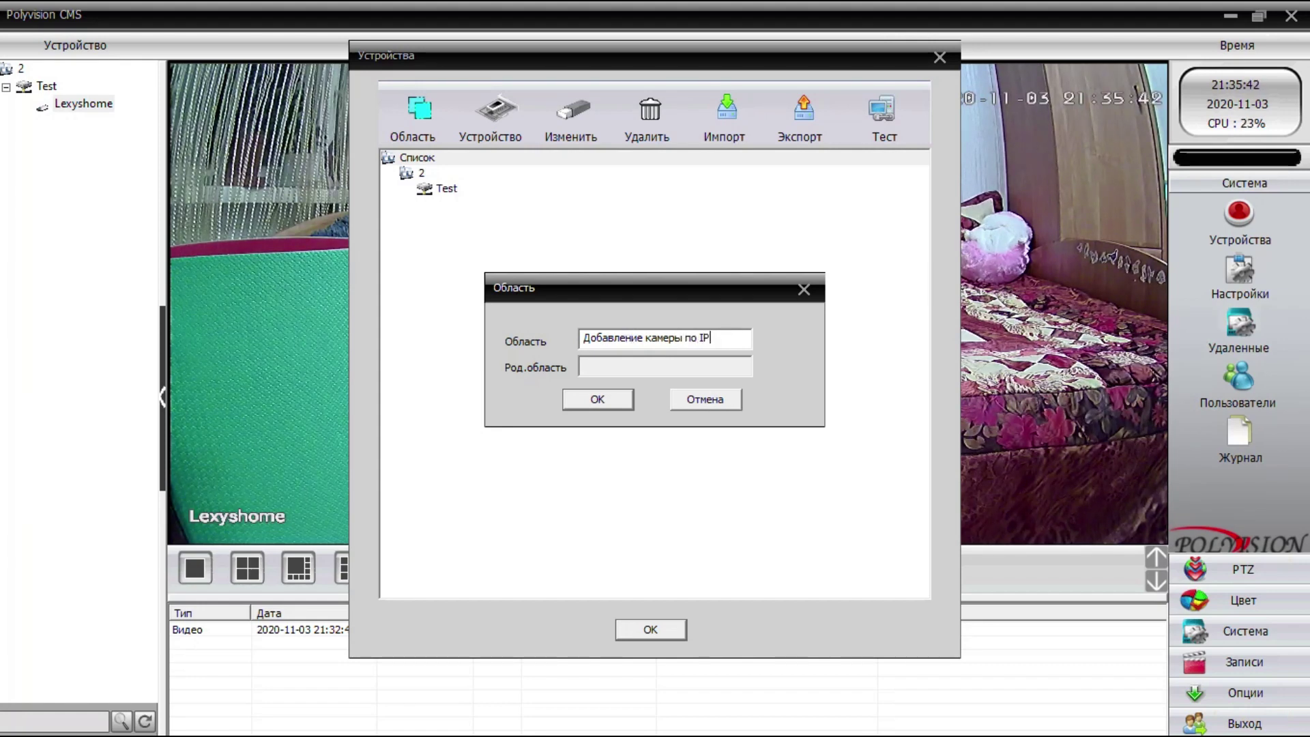
{"action": "left_click", "coordinate": [603, 395]}
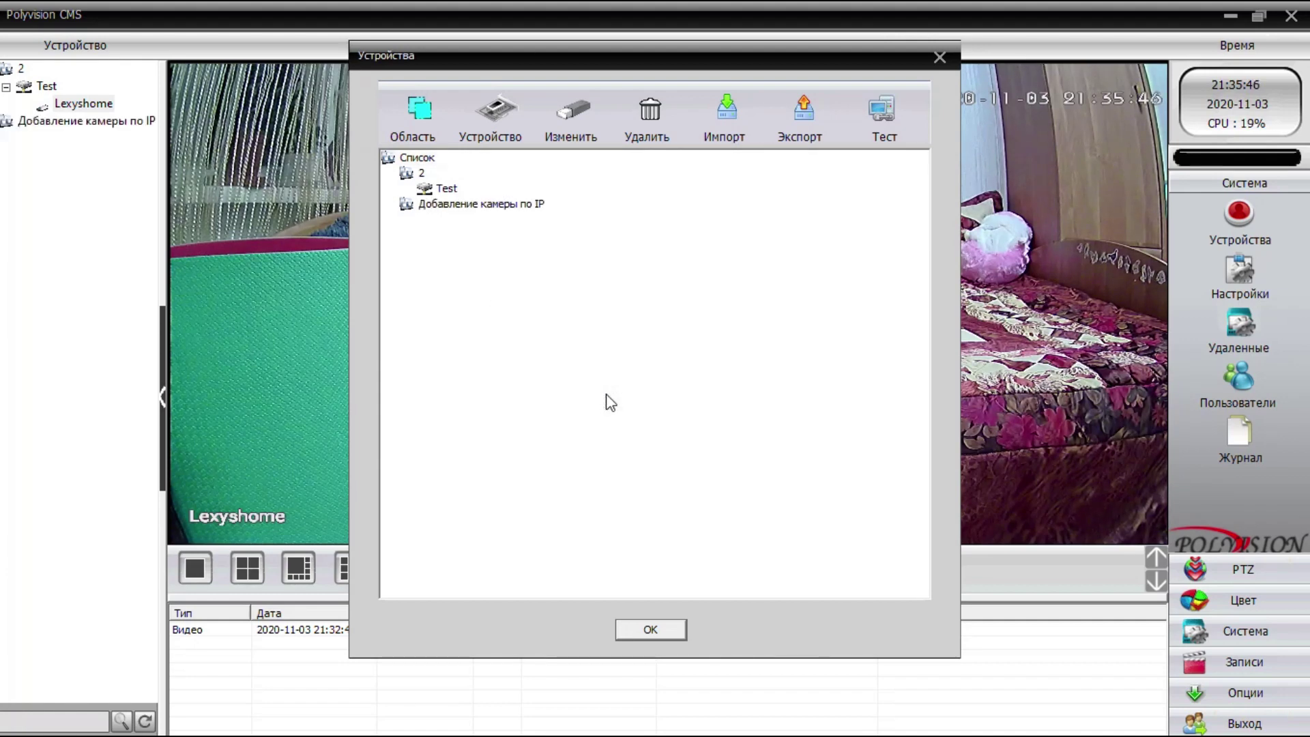
{"action": "left_click", "coordinate": [487, 204]}
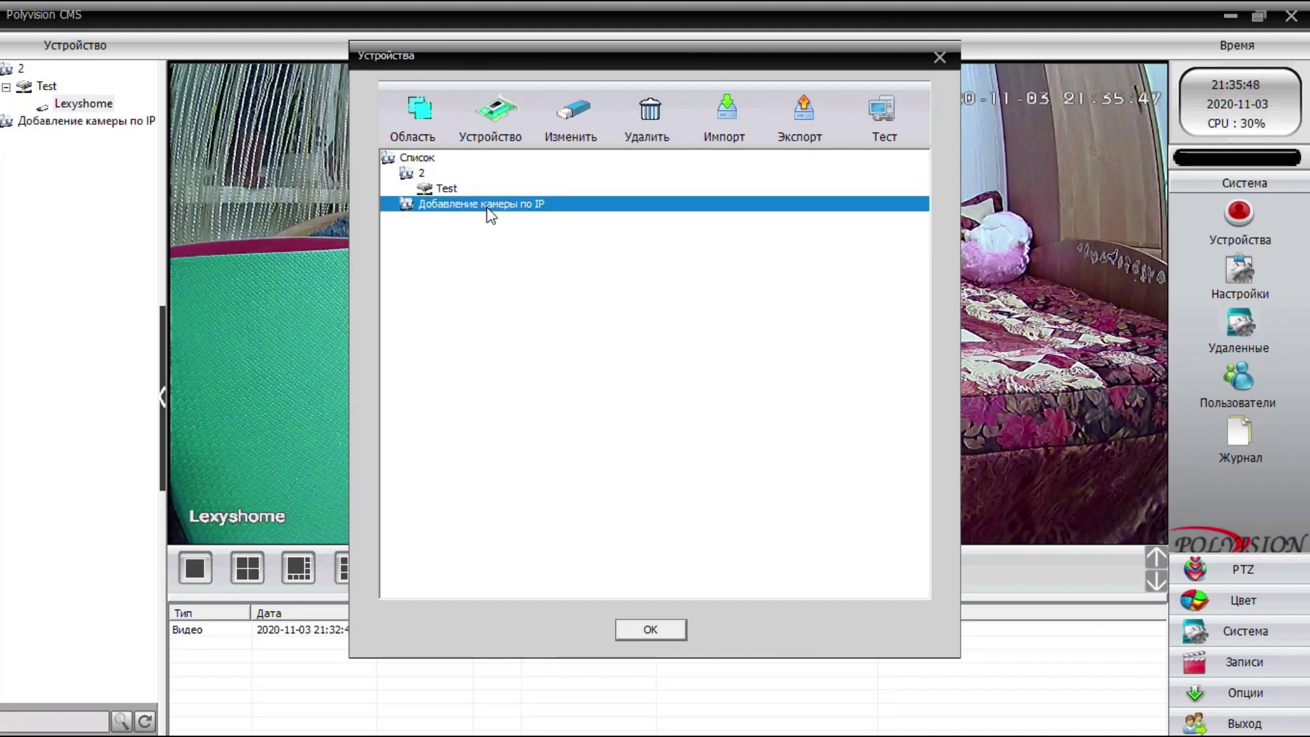
- Add the network-discovered camera 192.168.1.107 as a device and enter its password
{"action": "left_click", "coordinate": [497, 114]}
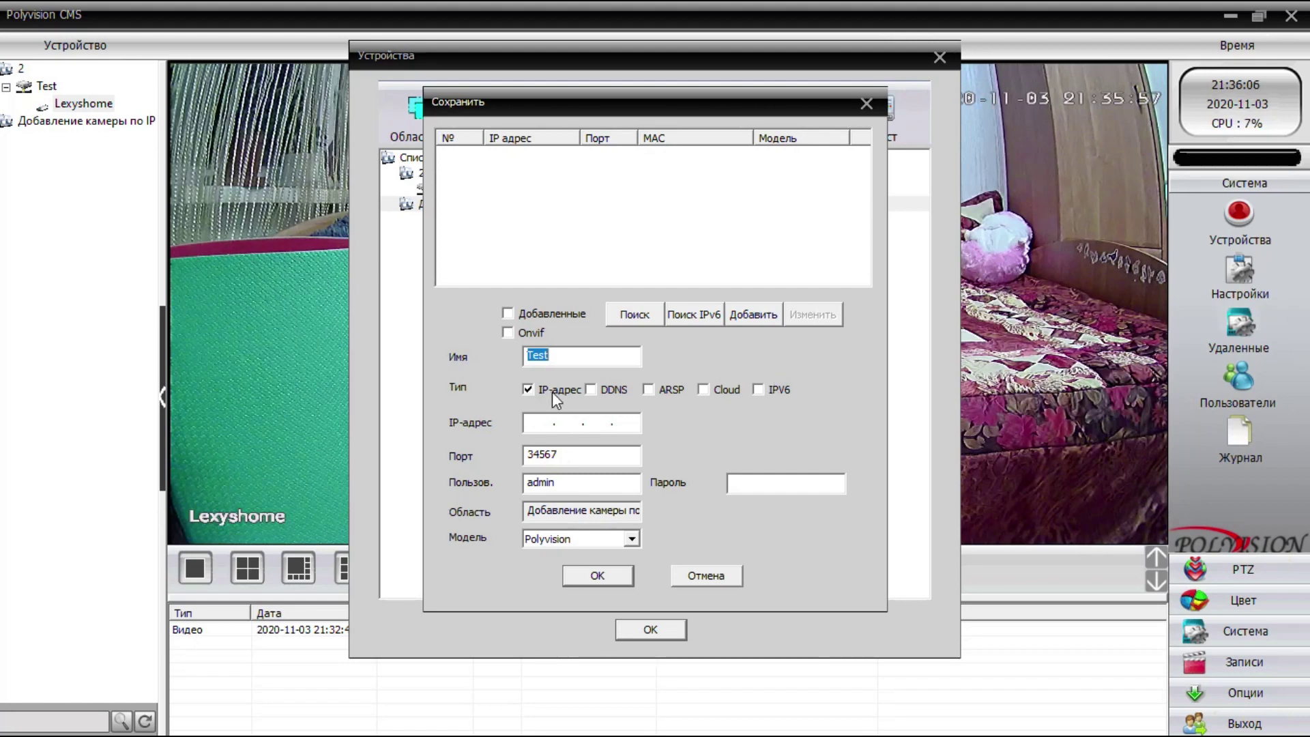
{"action": "left_click", "coordinate": [644, 316]}
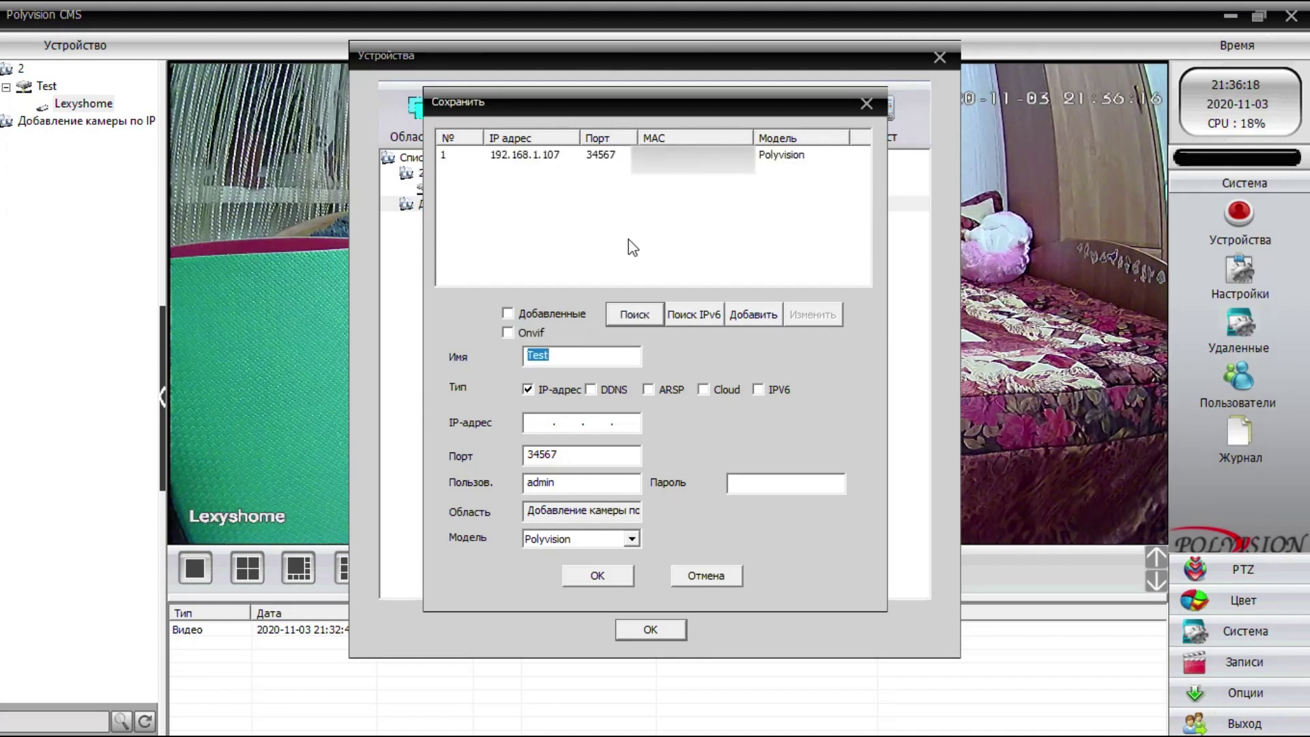
{"action": "left_click", "coordinate": [540, 161]}
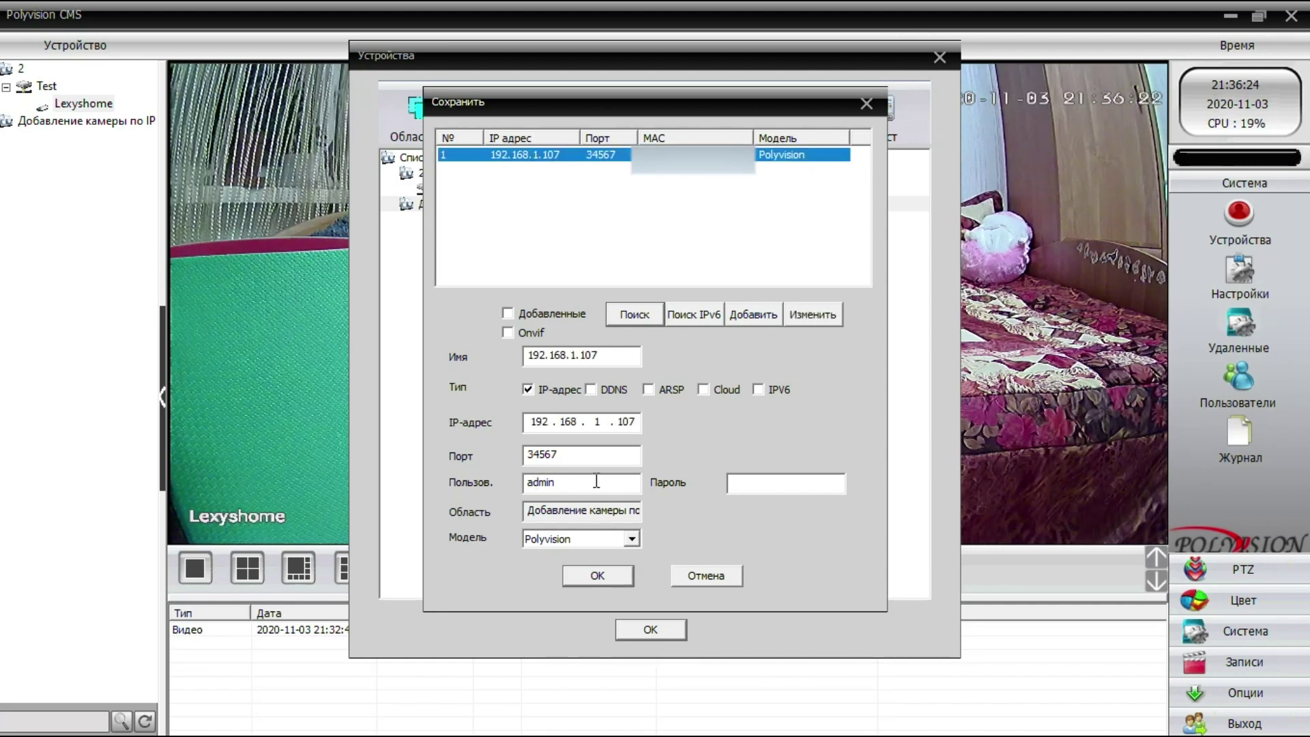
{"action": "left_click", "coordinate": [763, 481]}
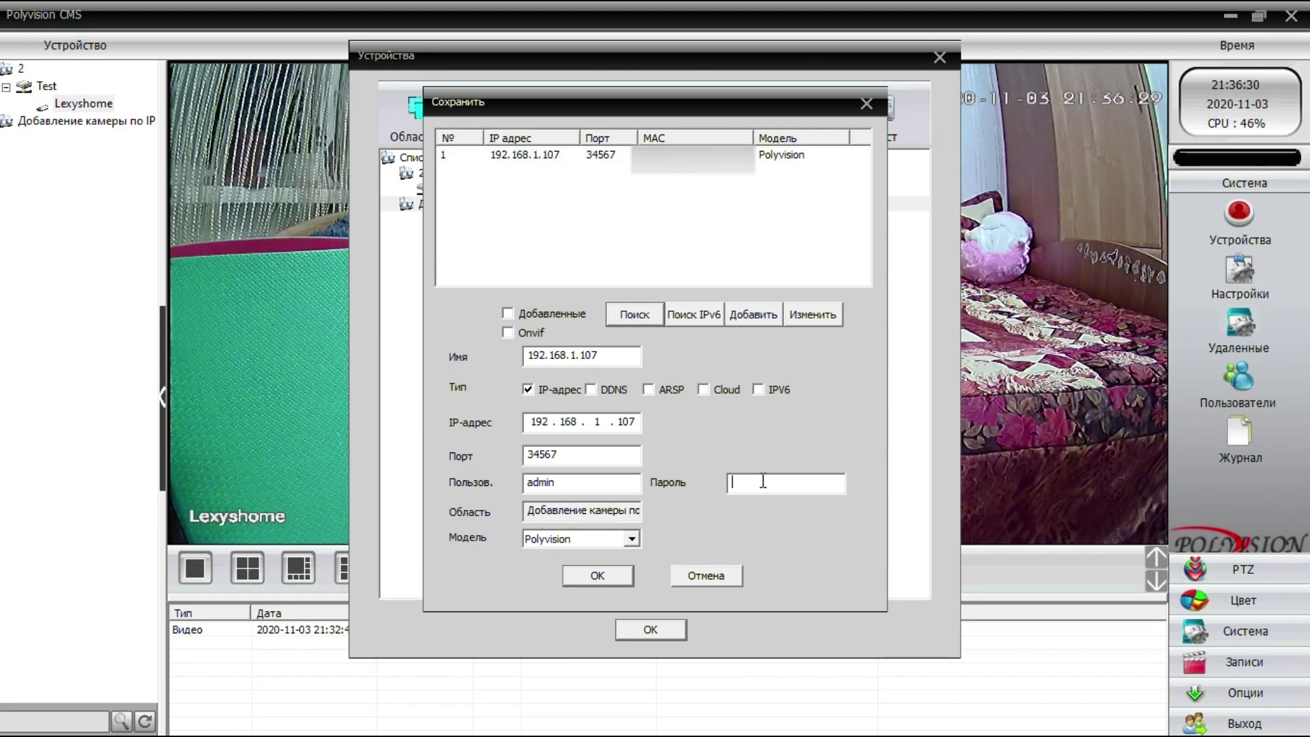
{"action": "key", "text": "super+space"}
{"action": "type", "text": "*********"}
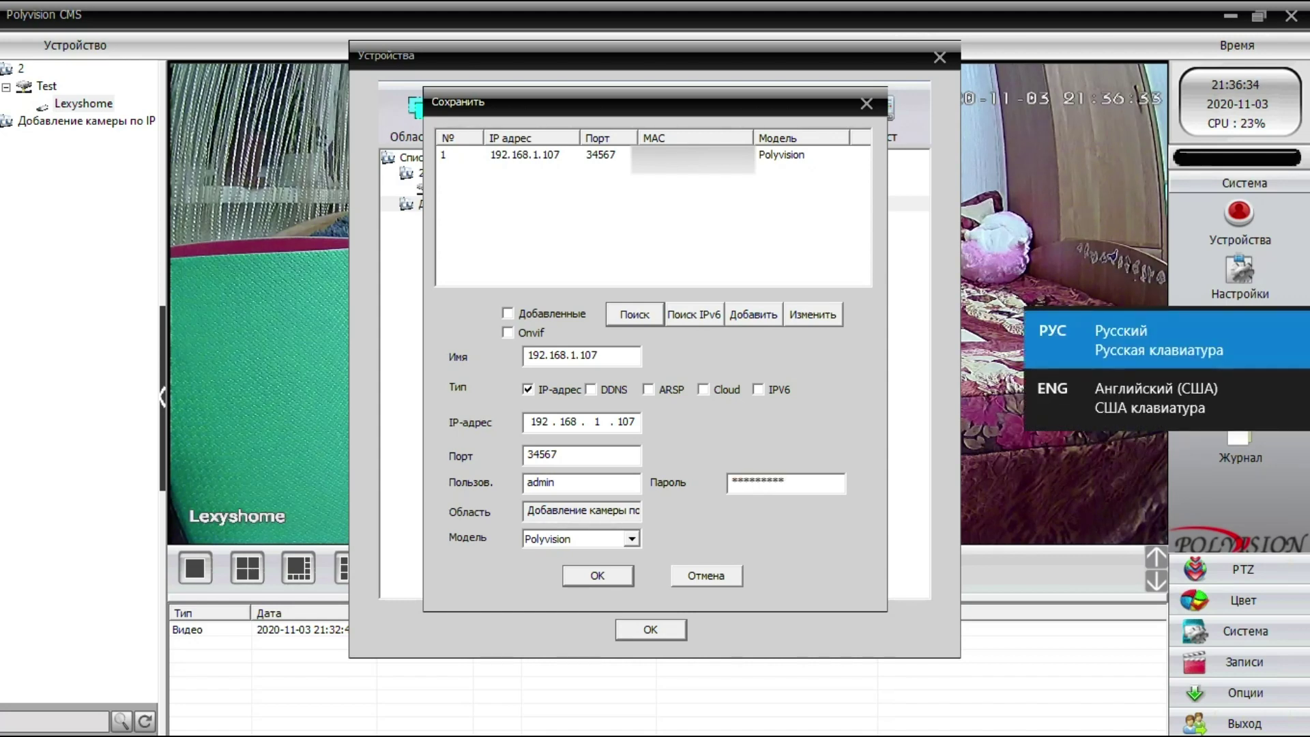
{"action": "key", "text": "BackSpace"}
{"action": "key", "text": "BackSpace"}
{"action": "key", "text": "BackSpace"}
{"action": "key", "text": "BackSpace"}
{"action": "key", "text": "BackSpace"}
{"action": "key", "text": "BackSpace"}
{"action": "key", "text": "BackSpace"}
{"action": "key", "text": "BackSpace"}
{"action": "key", "text": "BackSpace"}
{"action": "type", "text": "*********"}
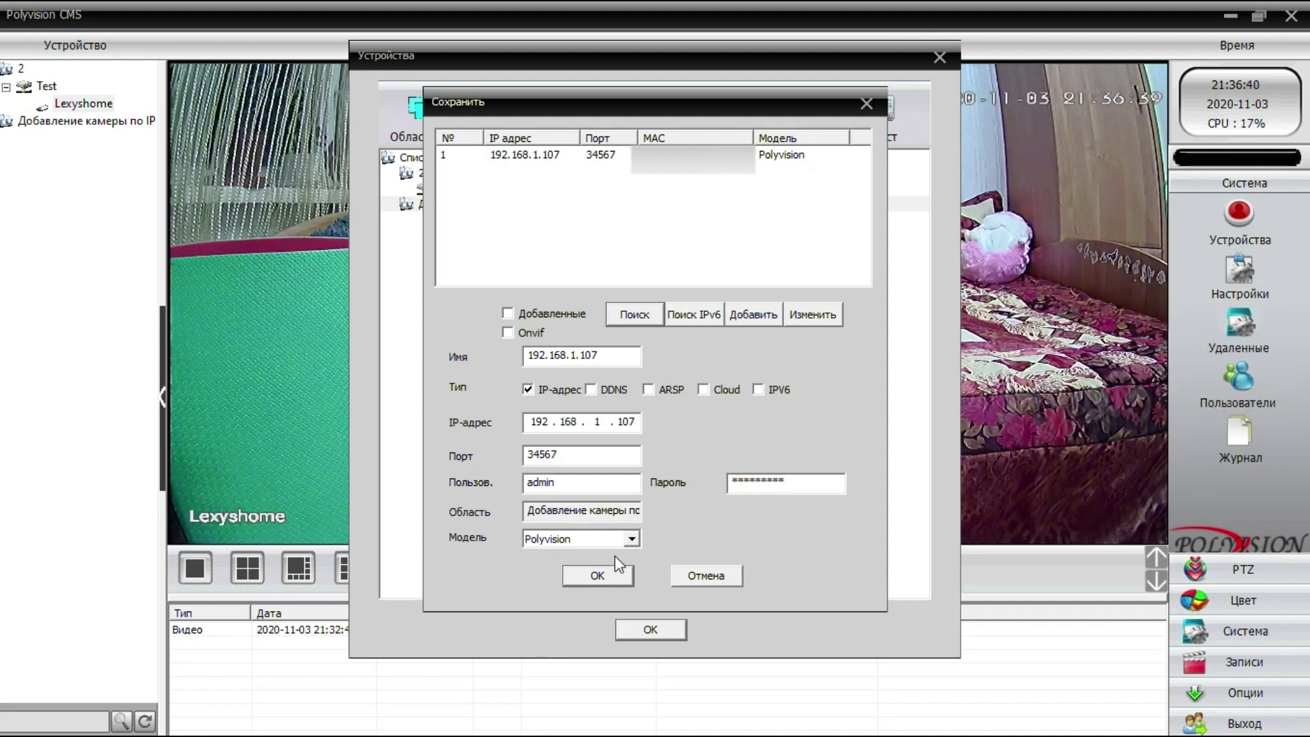
- Confirm the camera settings, close the device manager, and connect to 192.168.1.107
{"action": "left_click", "coordinate": [616, 581]}
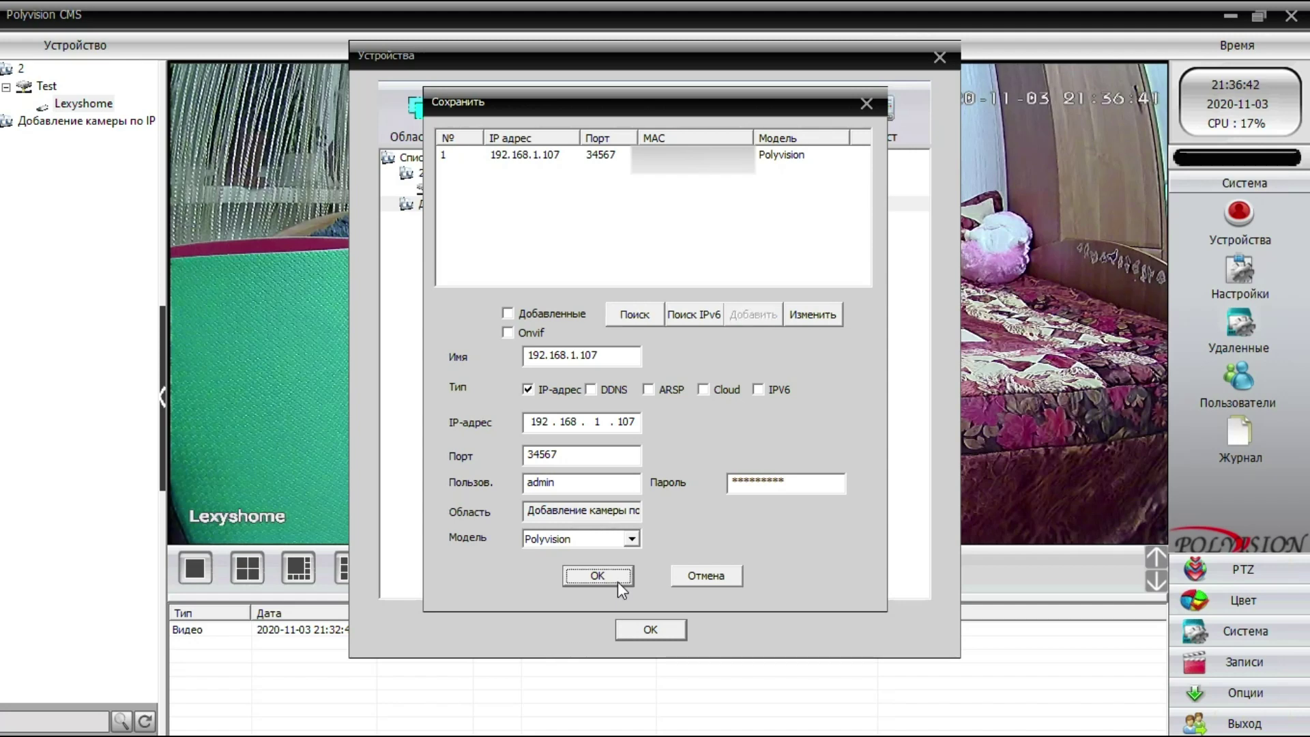
{"action": "left_click", "coordinate": [473, 221]}
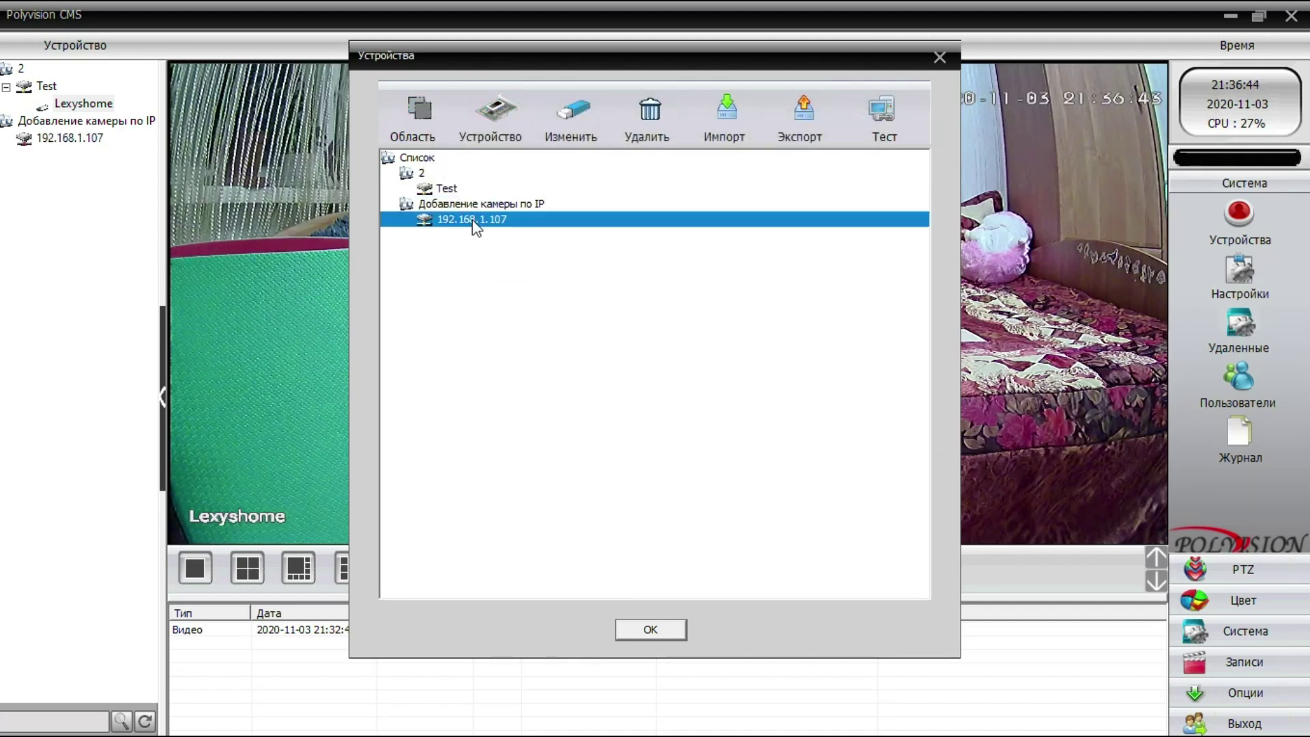
{"action": "left_click", "coordinate": [681, 633]}
{"action": "double_click", "coordinate": [68, 138]}
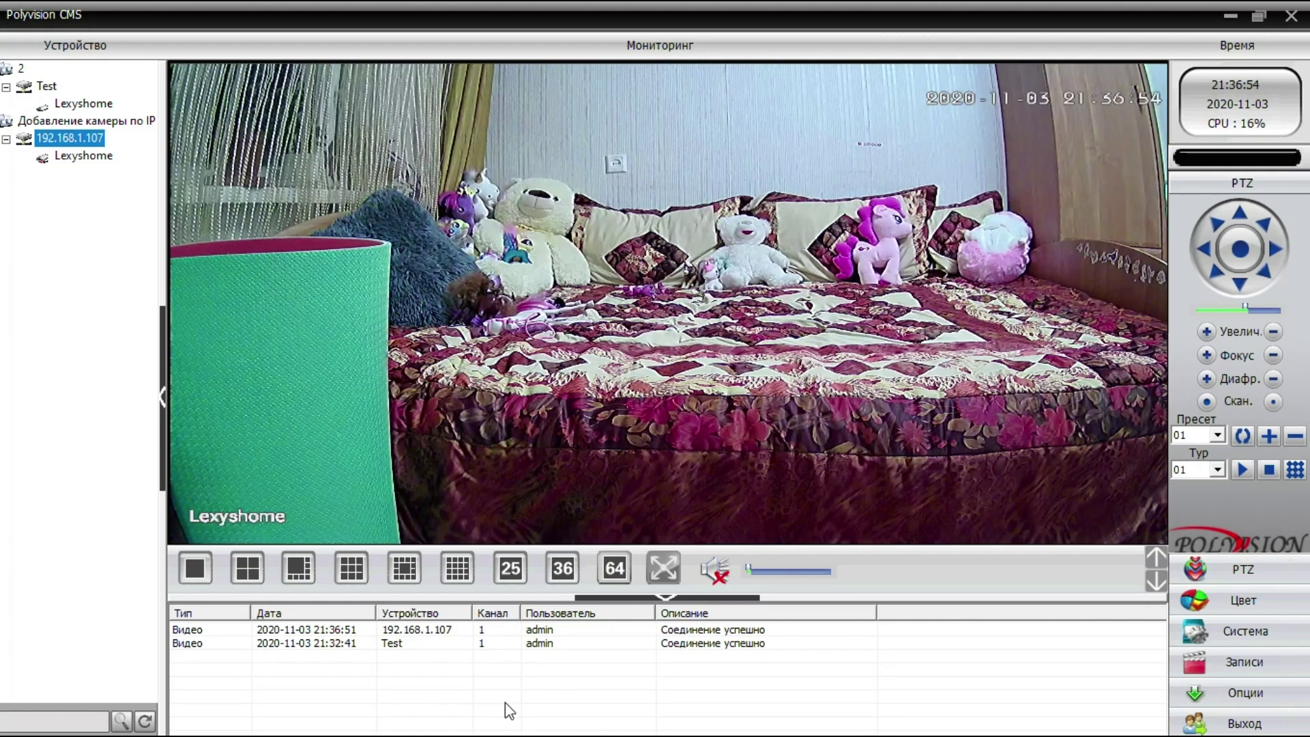
- Open the new camera's Lexyshome channel and pan left/right and tilt up/down around the bedroom
{"action": "double_click", "coordinate": [96, 157]}
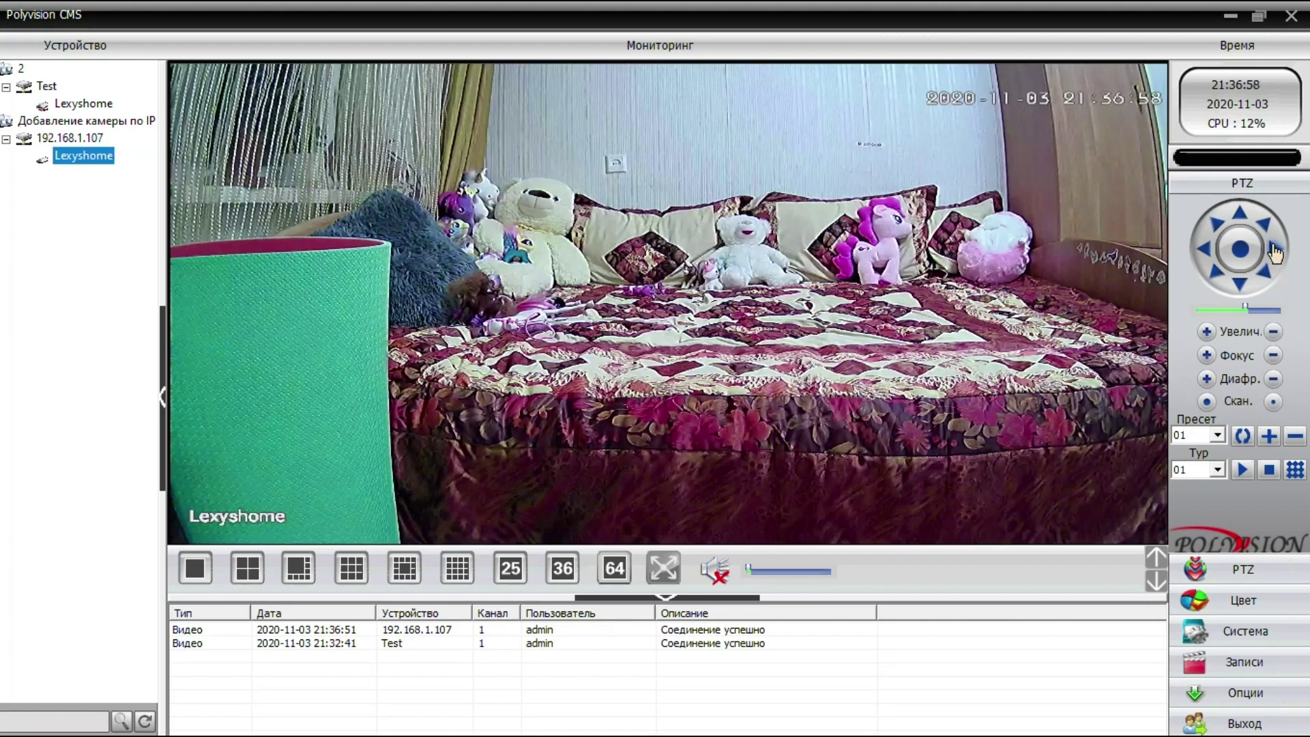
{"action": "left_click", "coordinate": [1221, 247]}
{"action": "left_click", "coordinate": [1274, 250]}
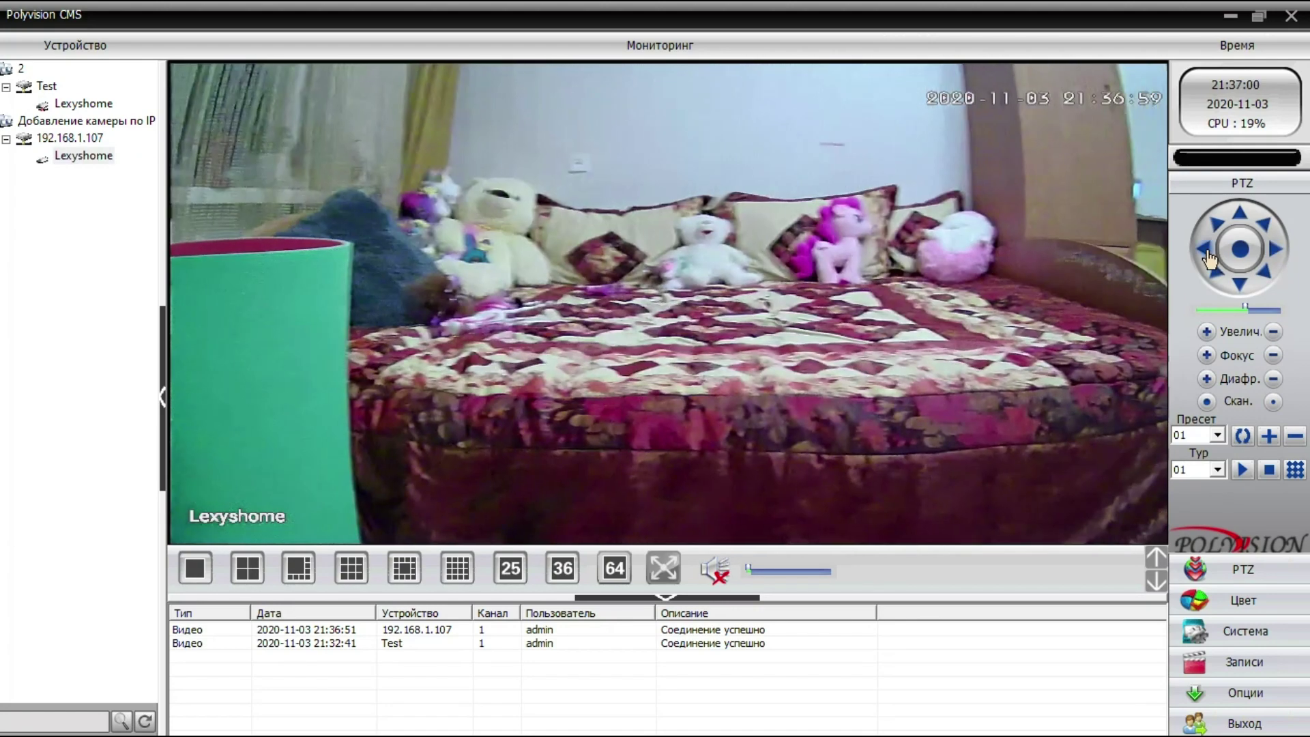
{"action": "left_click", "coordinate": [1235, 227]}
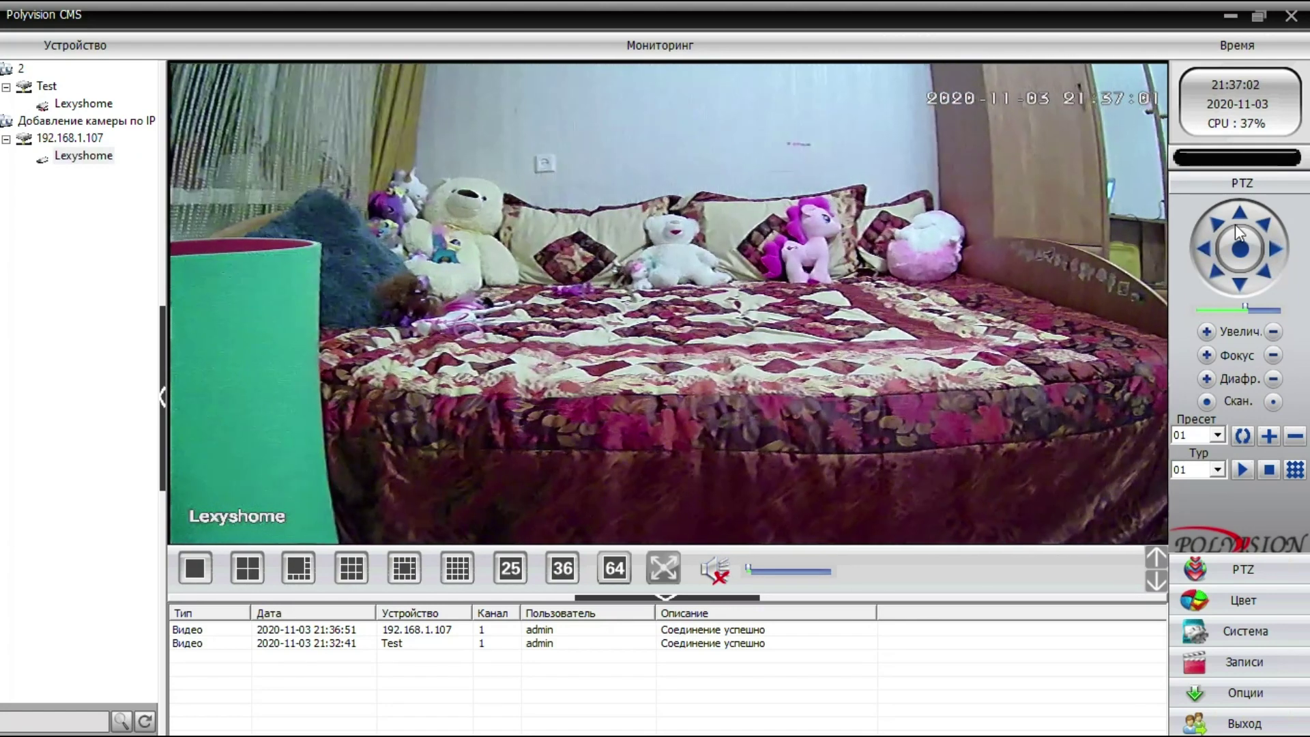
{"action": "left_click", "coordinate": [1240, 284]}
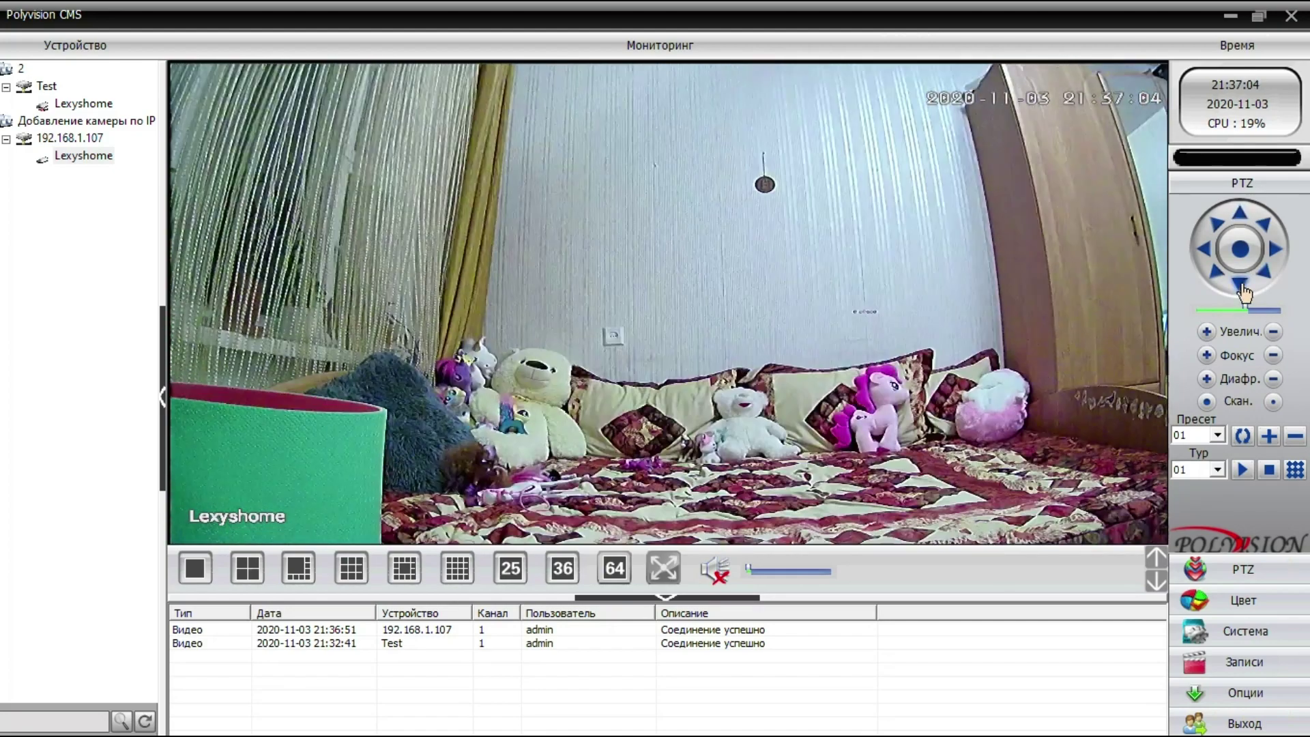
{"action": "left_click", "coordinate": [1242, 287]}
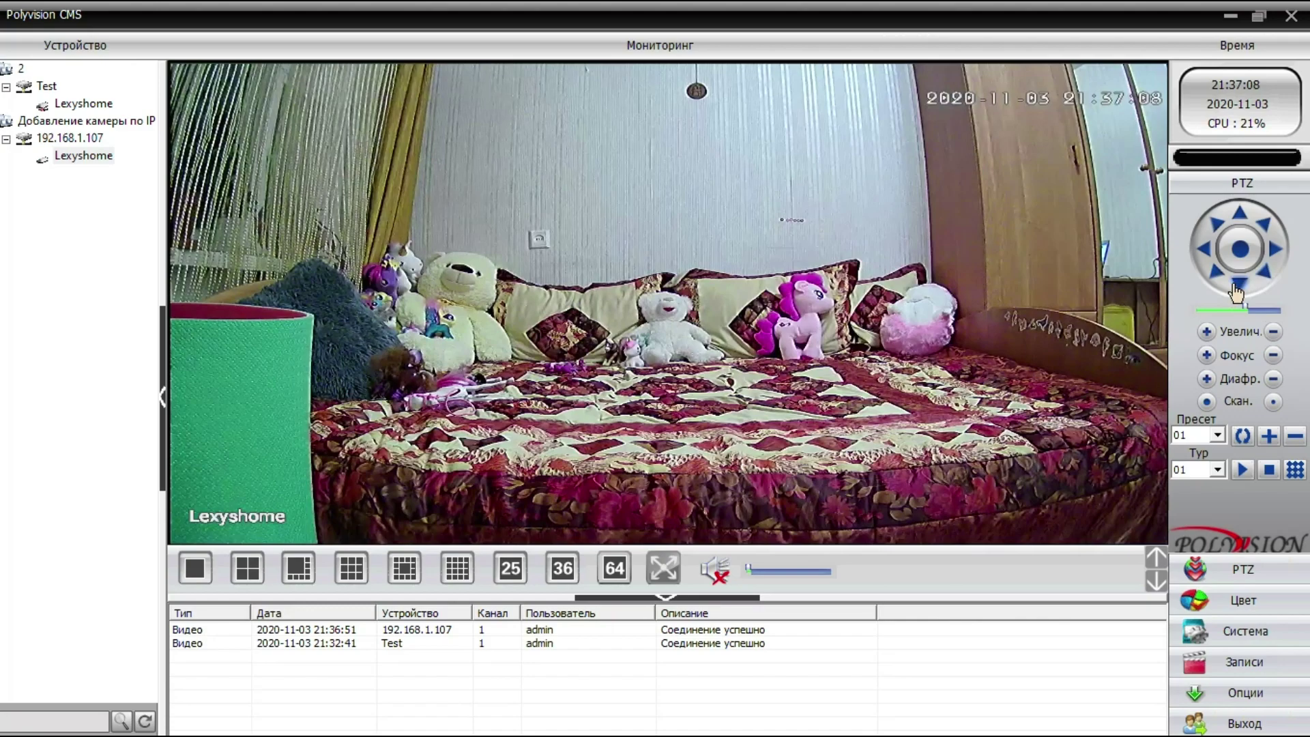
{"action": "left_click", "coordinate": [1238, 285]}
{"action": "left_click", "coordinate": [1243, 225]}
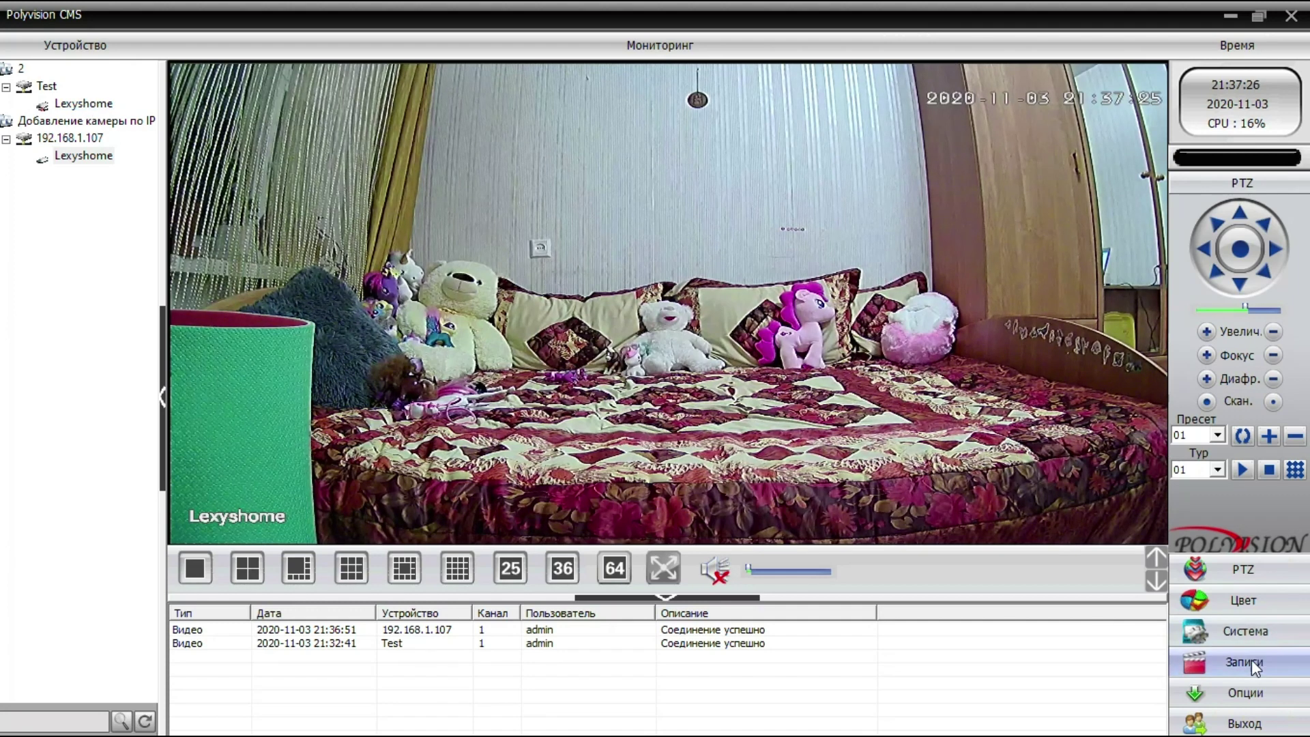
- Open the device manager from the system tools panel and select the root of the device list
{"action": "left_click", "coordinate": [1259, 635]}
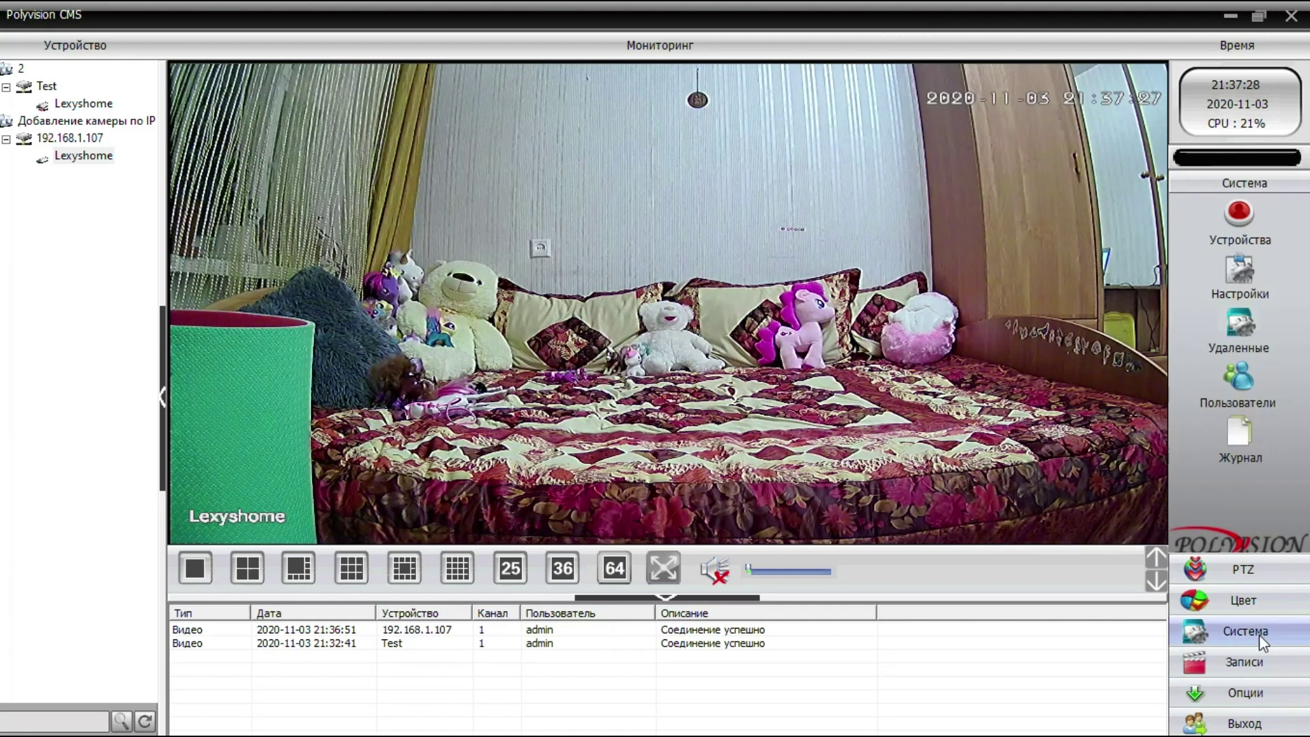
{"action": "left_click", "coordinate": [1246, 211]}
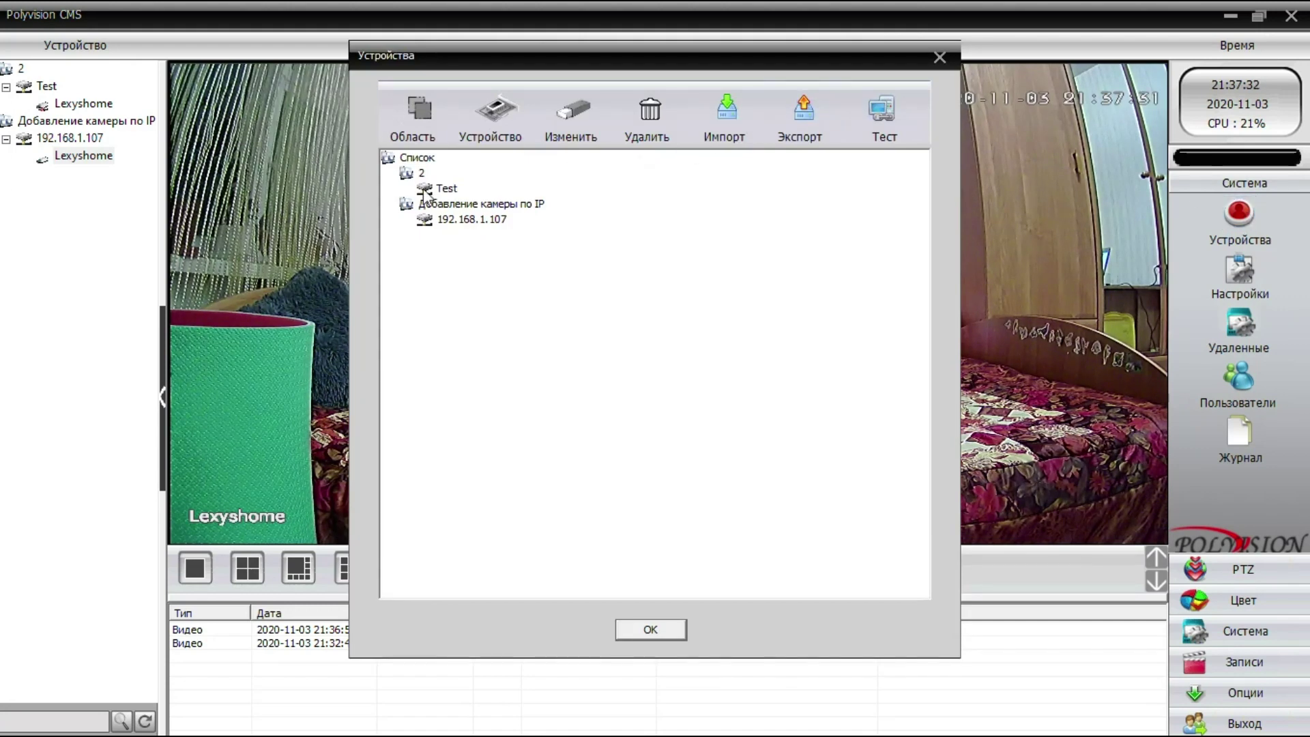
{"action": "left_click", "coordinate": [435, 203]}
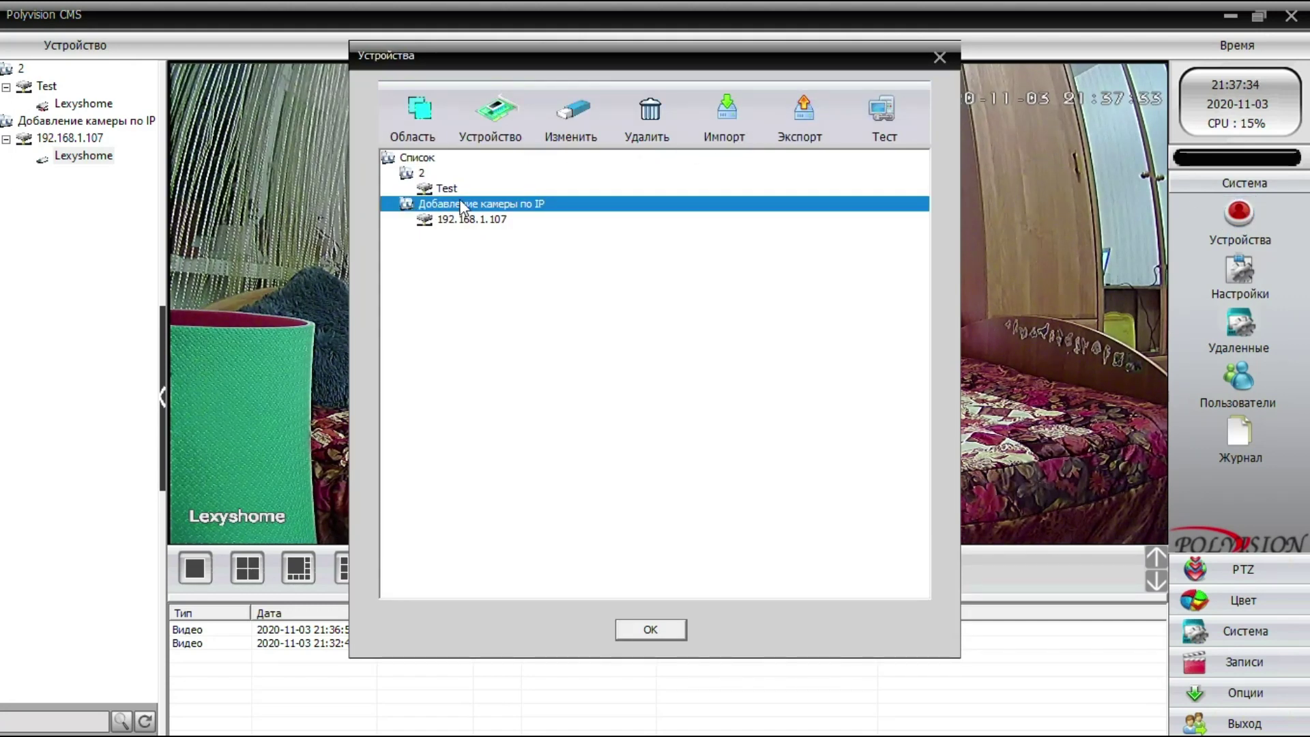
{"action": "left_click", "coordinate": [428, 158]}
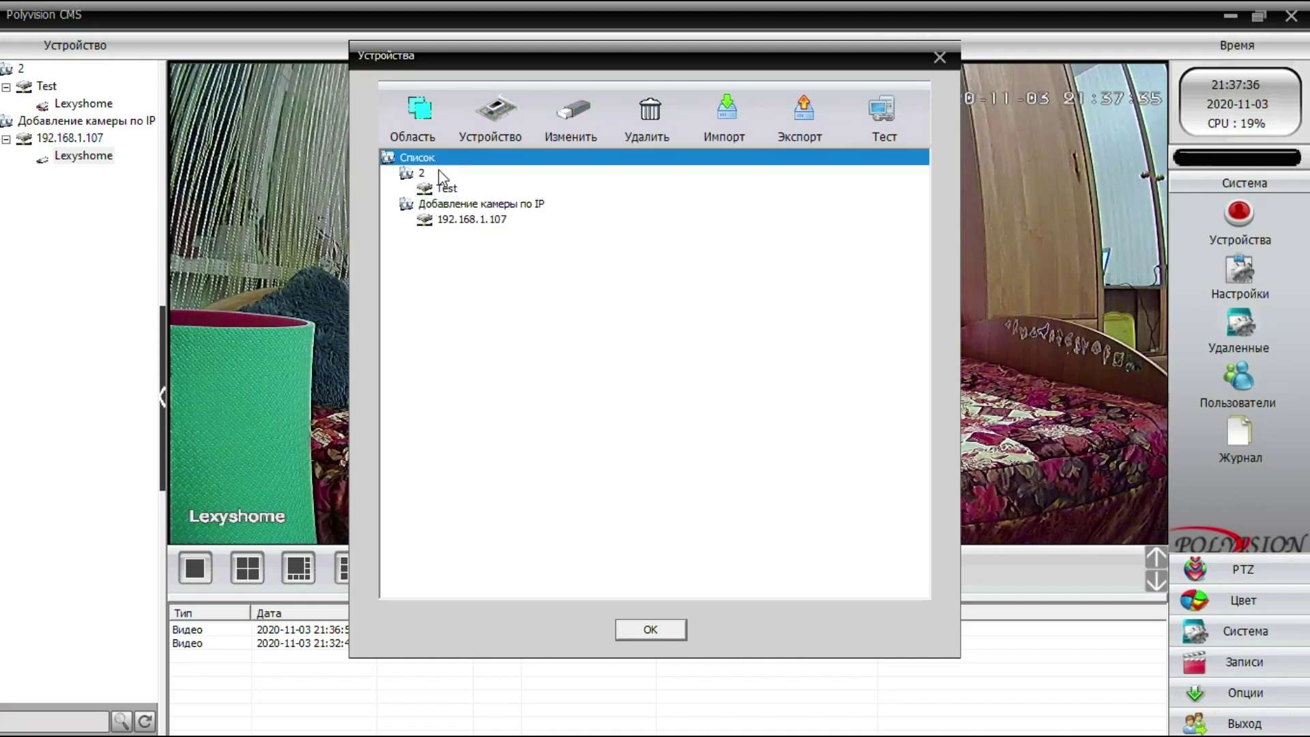
- Create a new area named 'Добавление в интернете' and select it in the list
{"action": "left_click", "coordinate": [423, 113]}
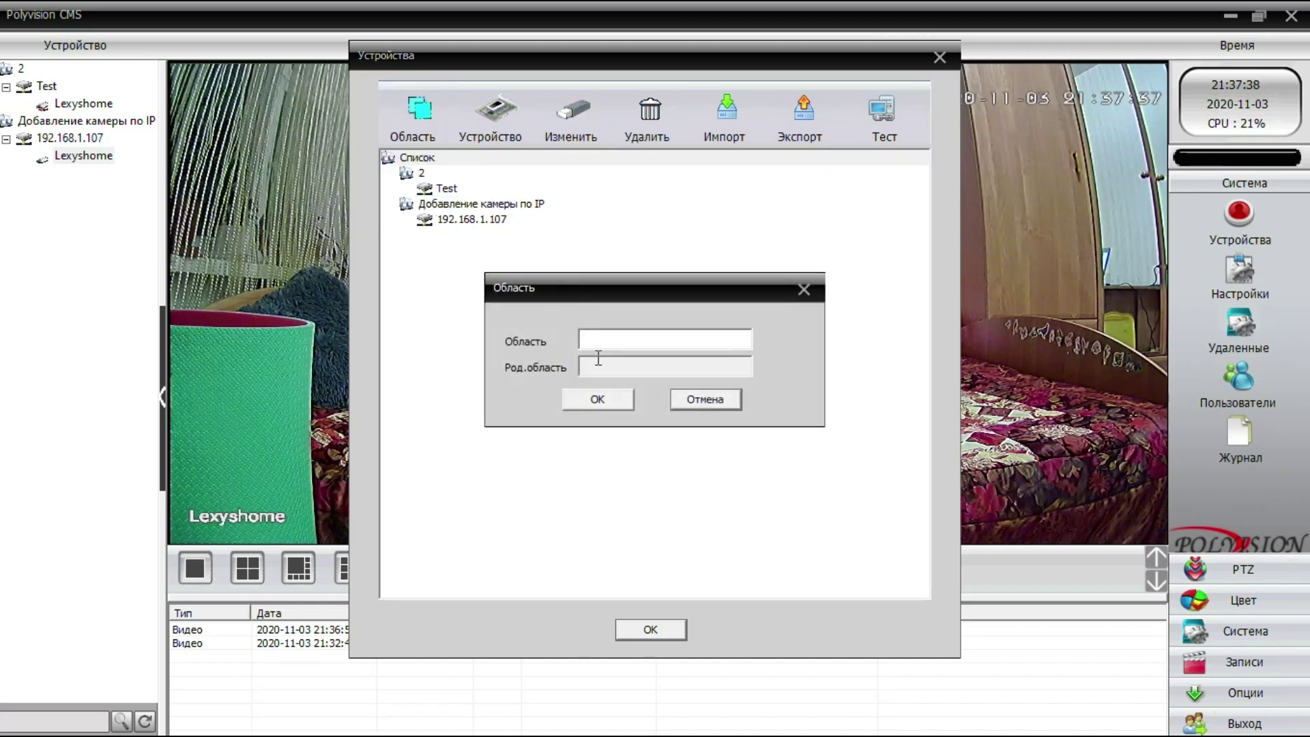
{"action": "left_click", "coordinate": [601, 334]}
{"action": "key", "text": "super+space"}
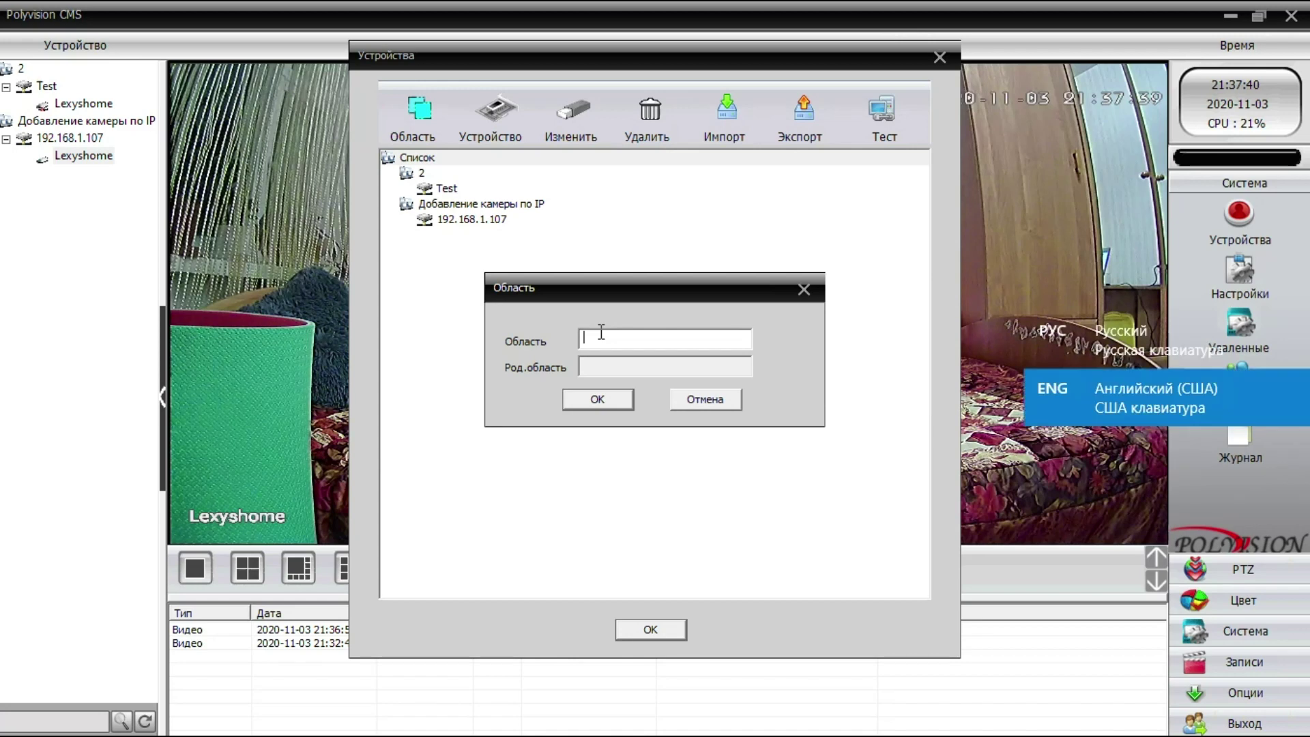
{"action": "type", "text": "Добавл"}
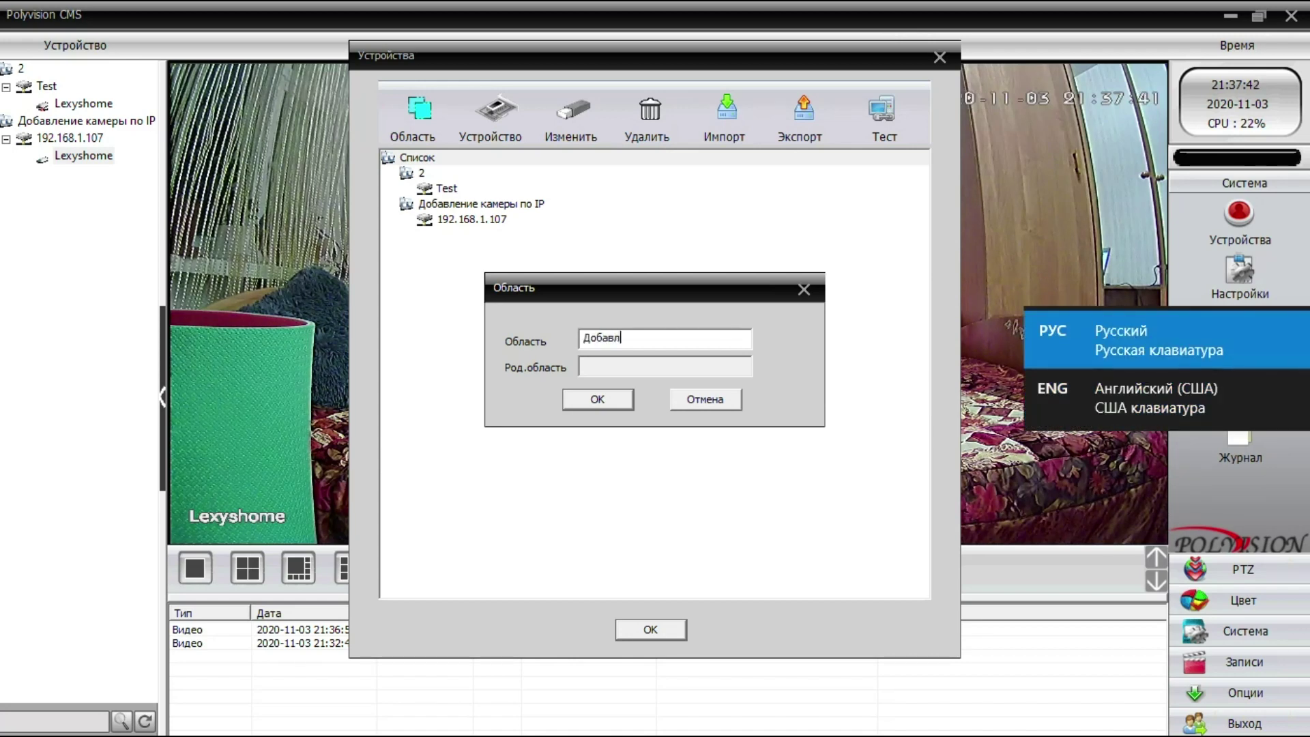
{"action": "type", "text": "ение в ин"}
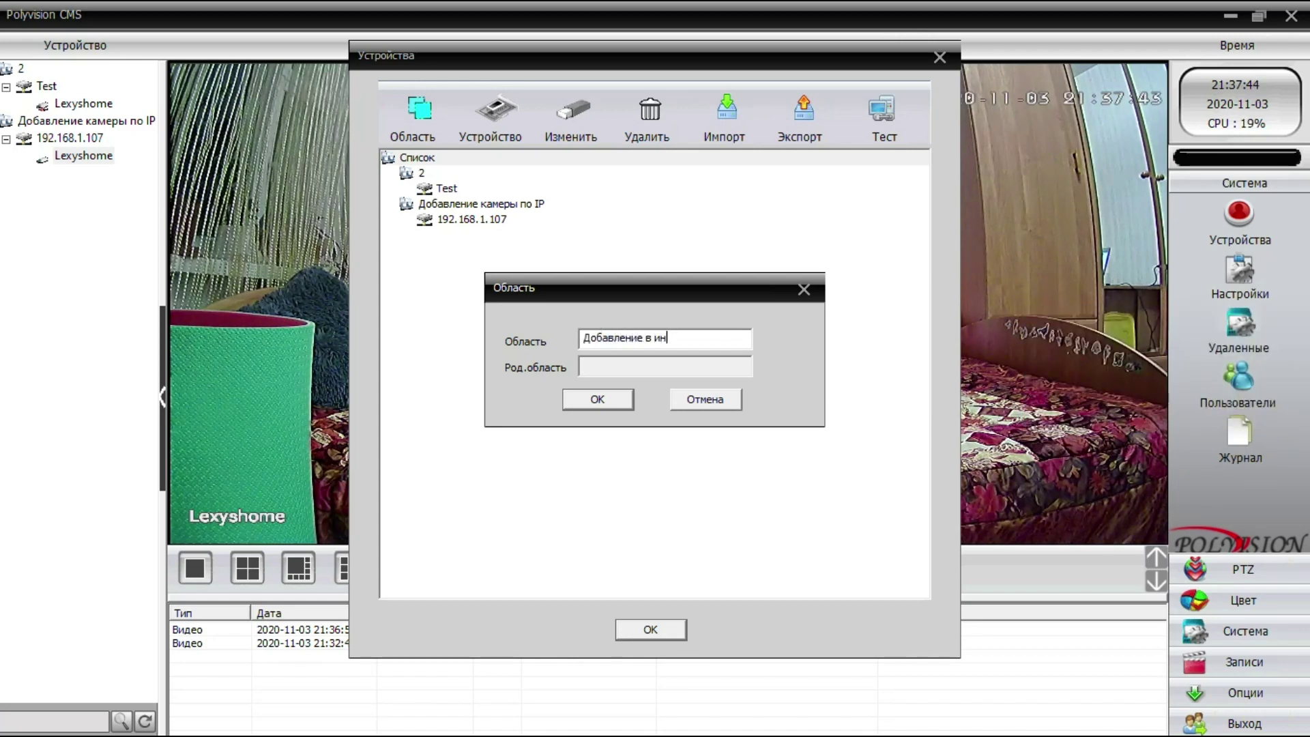
{"action": "type", "text": "тернете"}
{"action": "left_click", "coordinate": [596, 401]}
{"action": "left_click", "coordinate": [530, 206]}
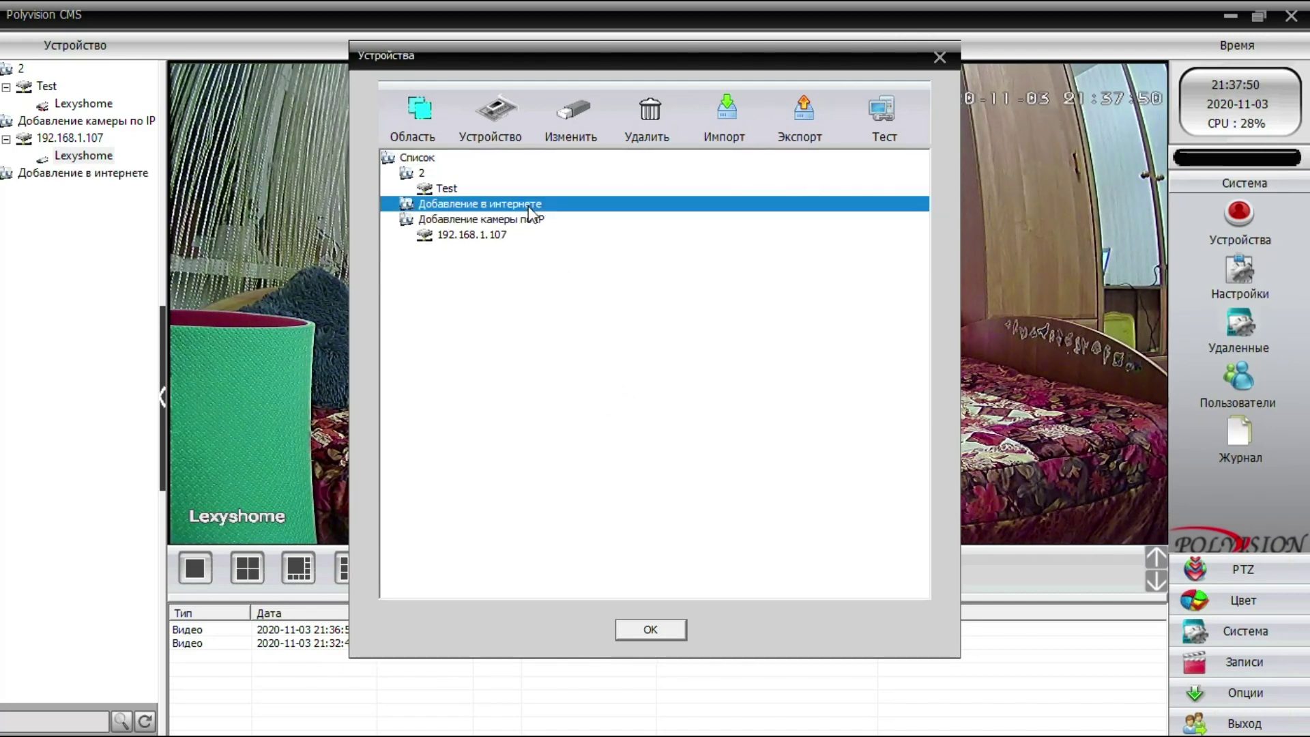
- Start a Cloud-type device for the area, cancel the form, and minimize the CMS main window
{"action": "left_click", "coordinate": [496, 111]}
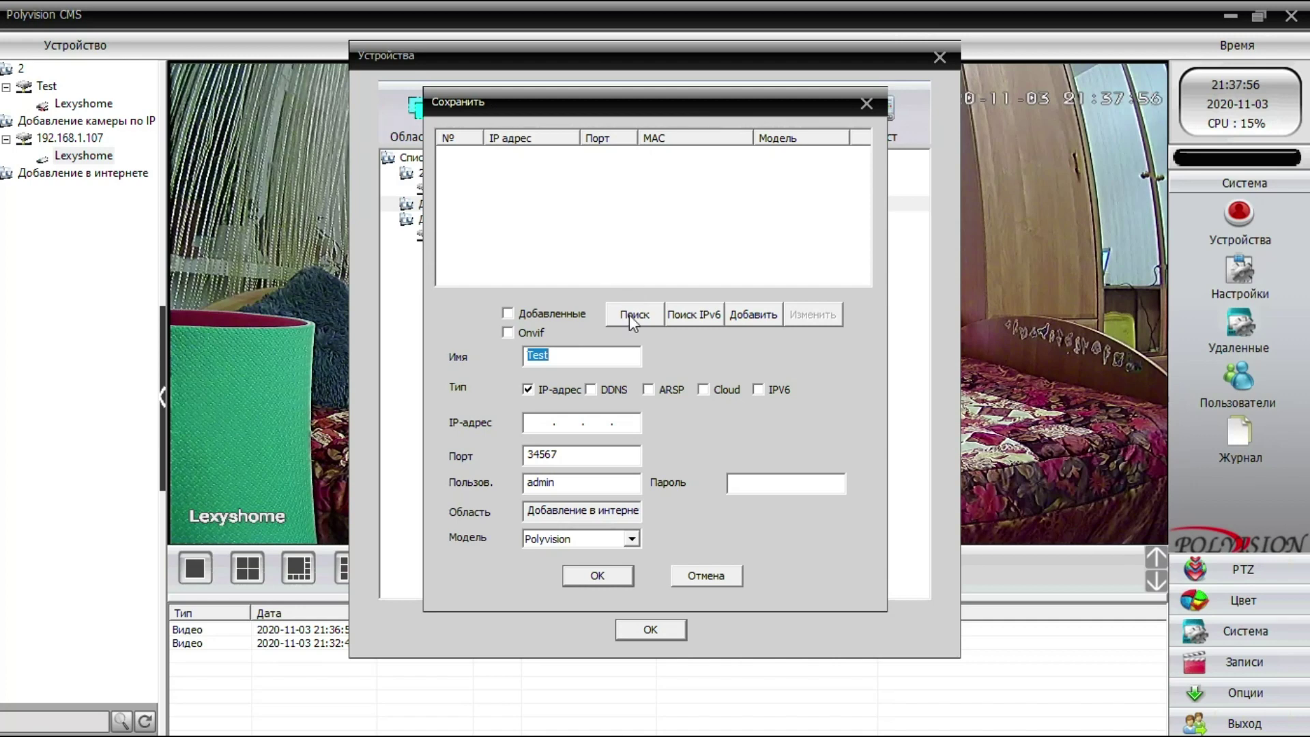
{"action": "left_click", "coordinate": [716, 391]}
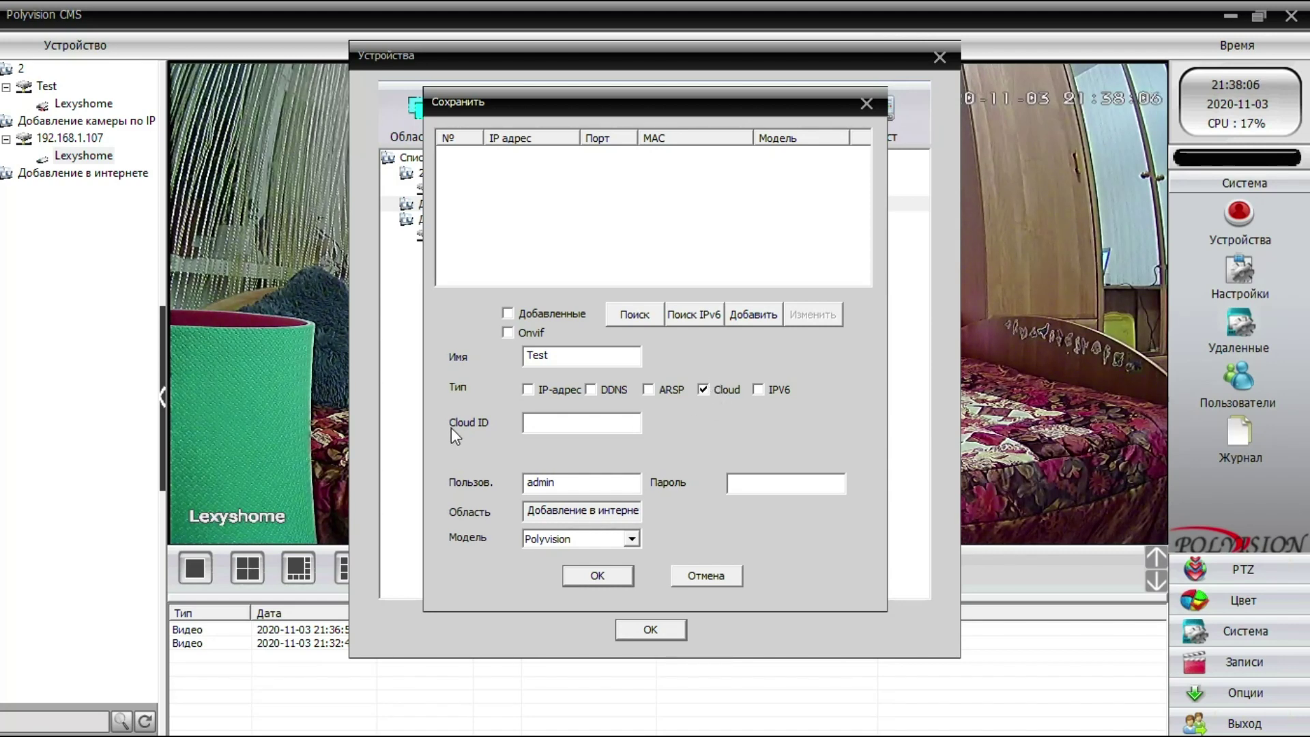
{"action": "left_click", "coordinate": [535, 424]}
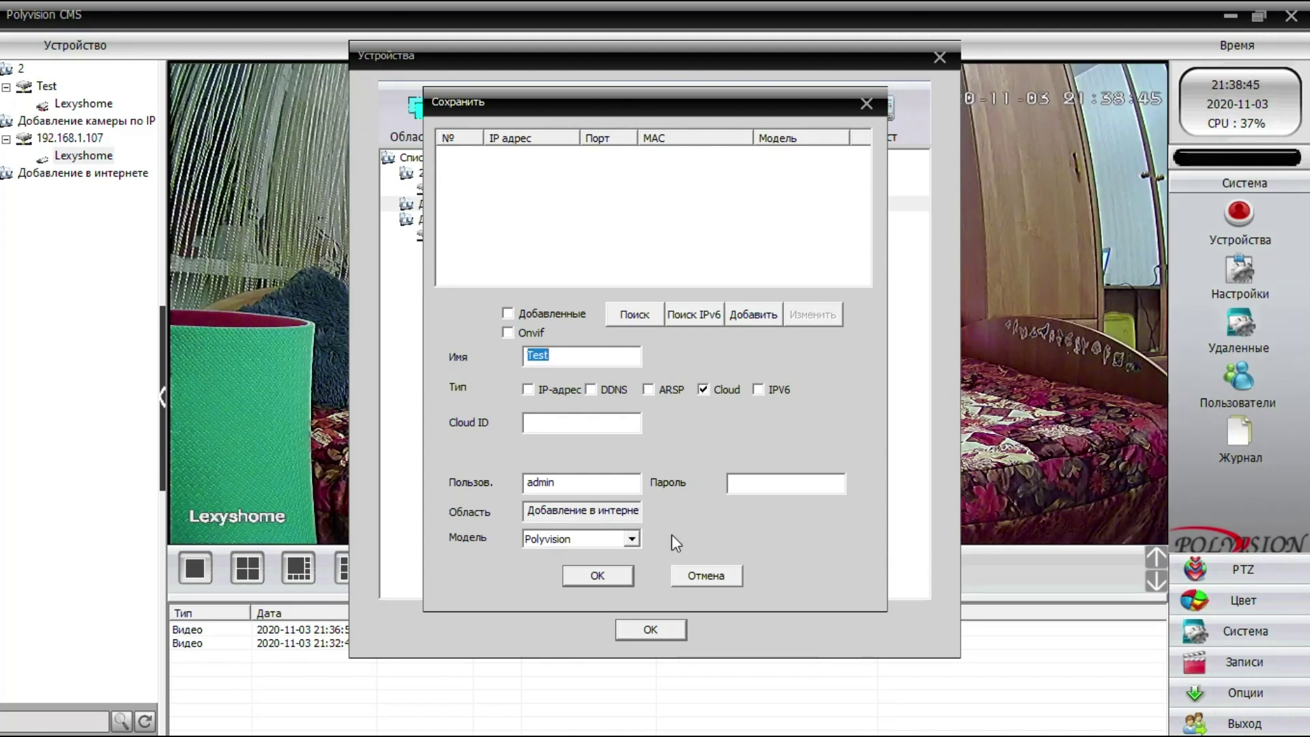
{"action": "left_click", "coordinate": [704, 576]}
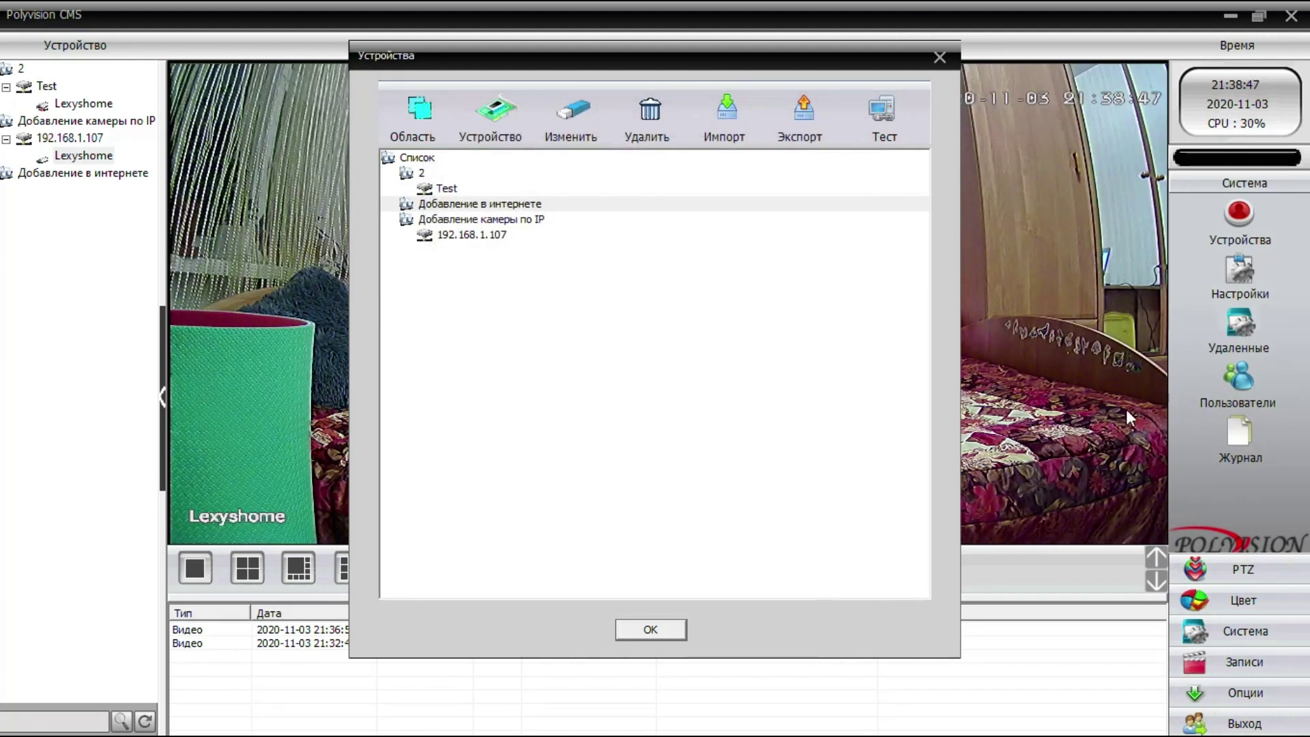
{"action": "left_click", "coordinate": [1227, 15]}
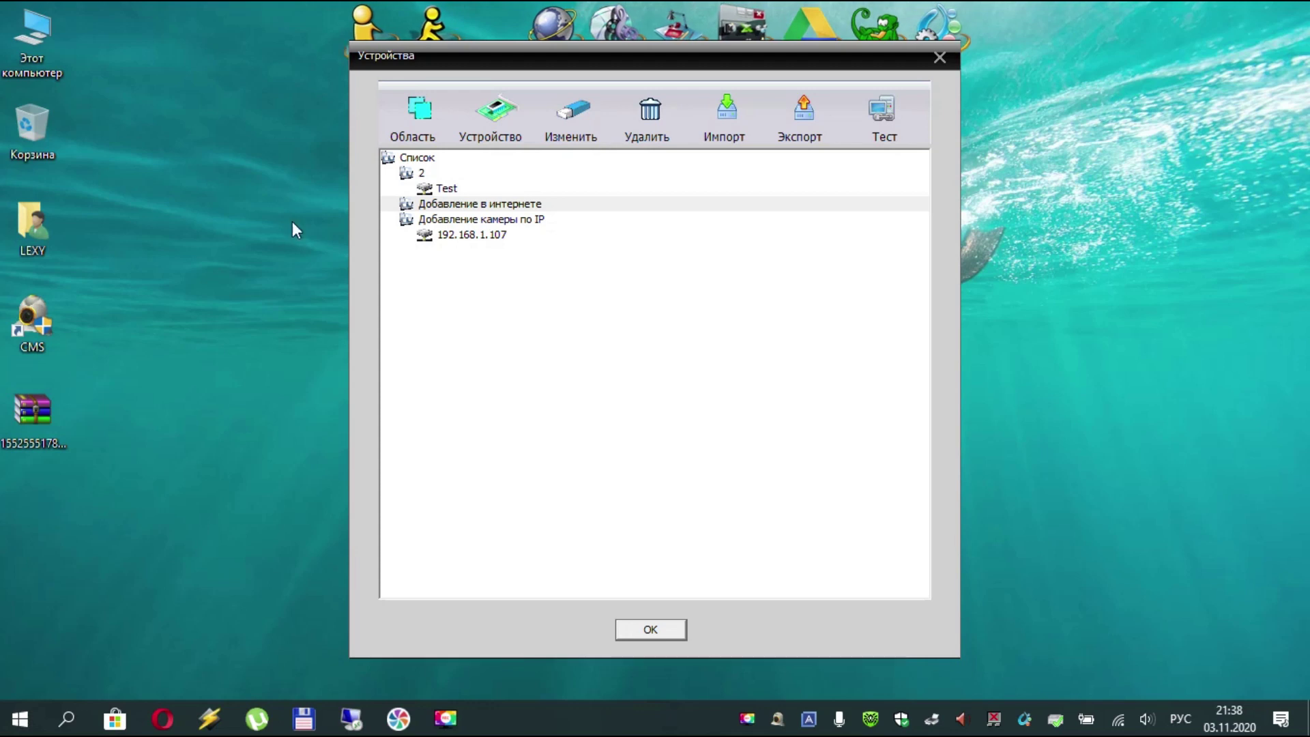
- Switch to Opera and return to the earlier Google search results
{"action": "left_click", "coordinate": [164, 719]}
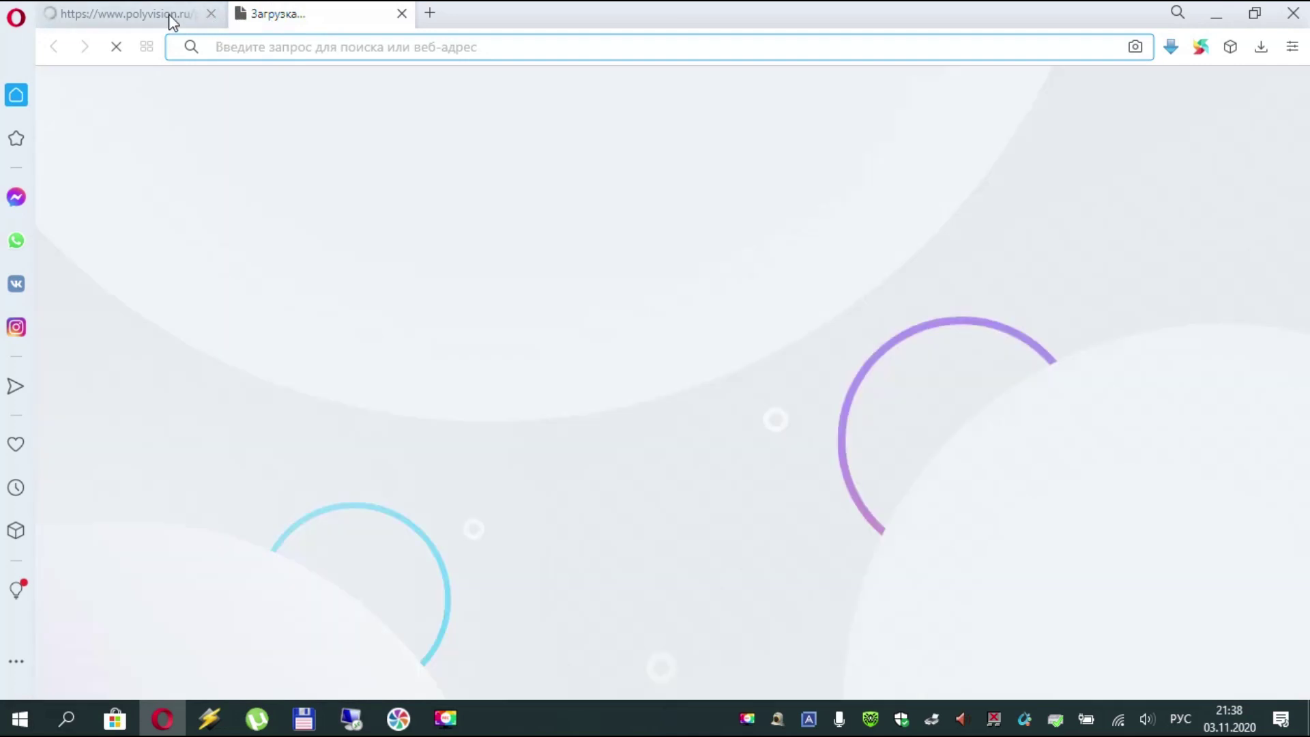
{"action": "left_click", "coordinate": [169, 14]}
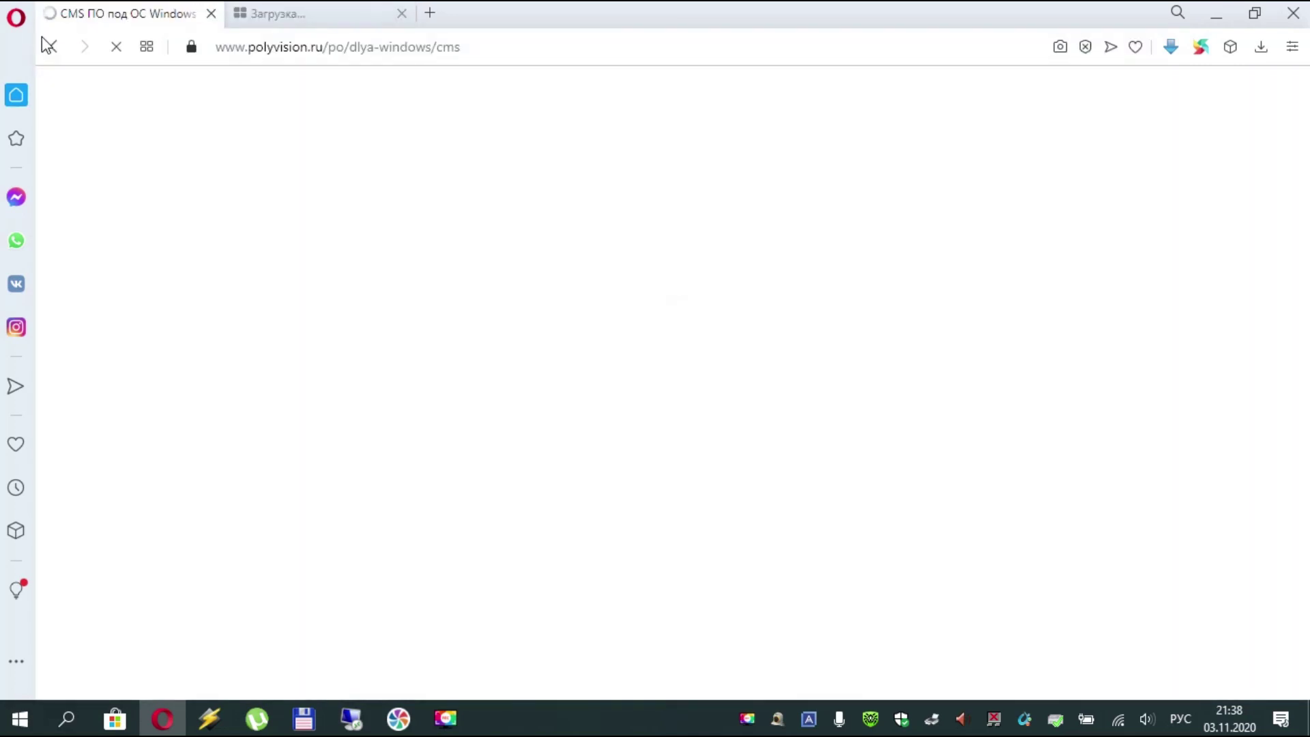
{"action": "key", "text": "alt+Left"}
- Search Google for 'xmeye' and open the xmeye.net website
{"action": "triple_click", "coordinate": [266, 108]}
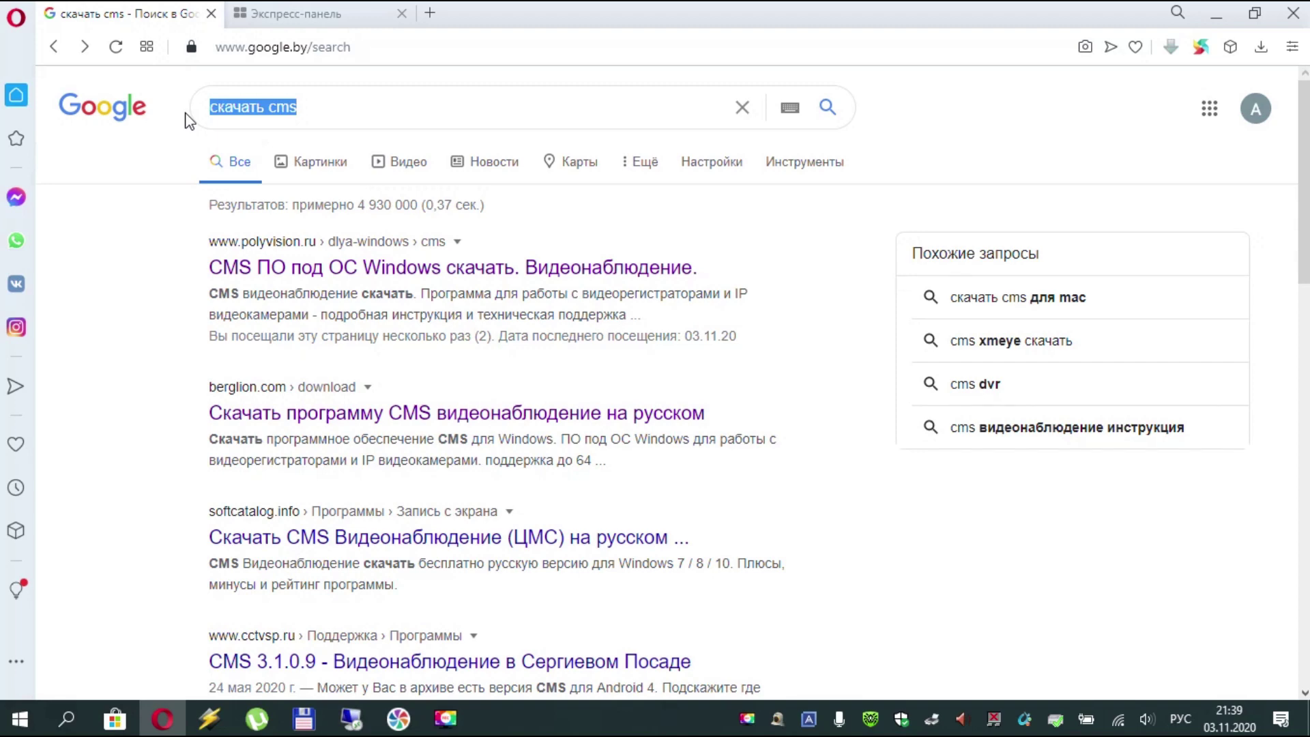
{"action": "type", "text": "чь"}
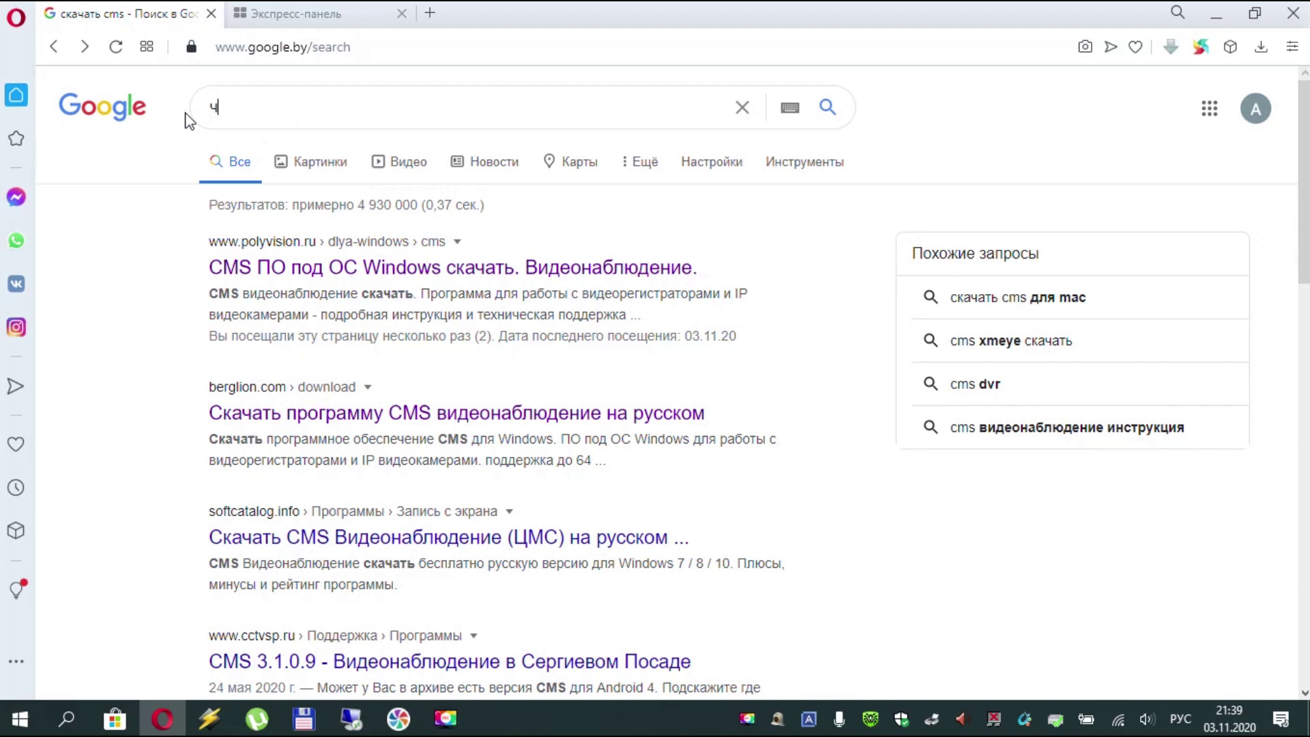
{"action": "key", "text": "BackSpace"}
{"action": "key", "text": "BackSpace"}
{"action": "key", "text": "alt+shift"}
{"action": "type", "text": "xmeye"}
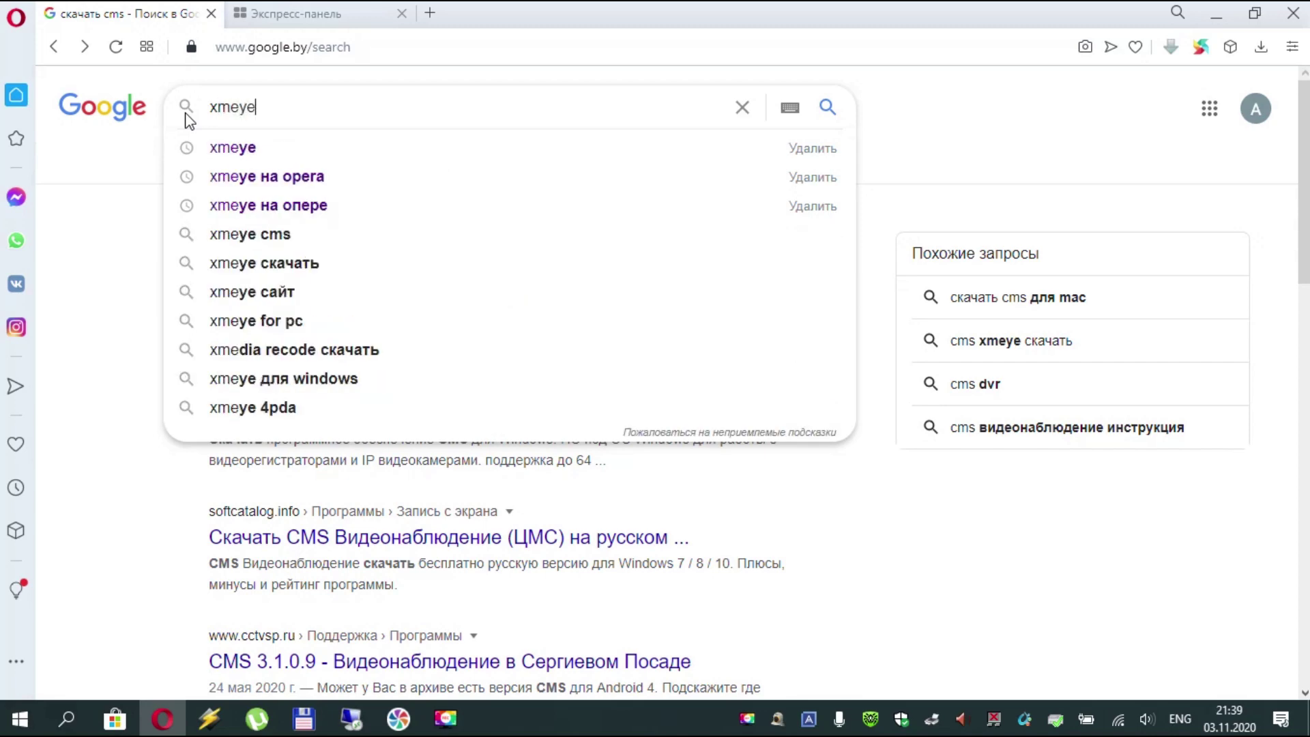
{"action": "key", "text": "Return"}
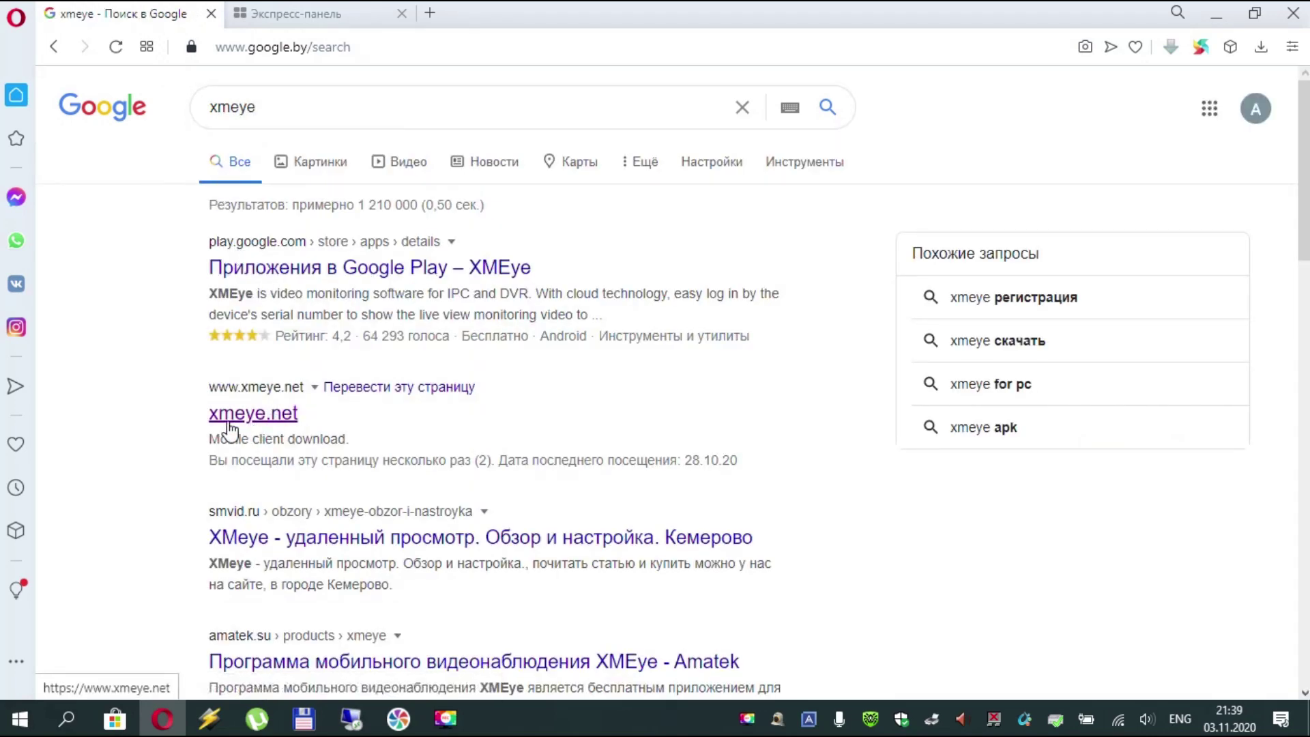
{"action": "left_click", "coordinate": [255, 419]}
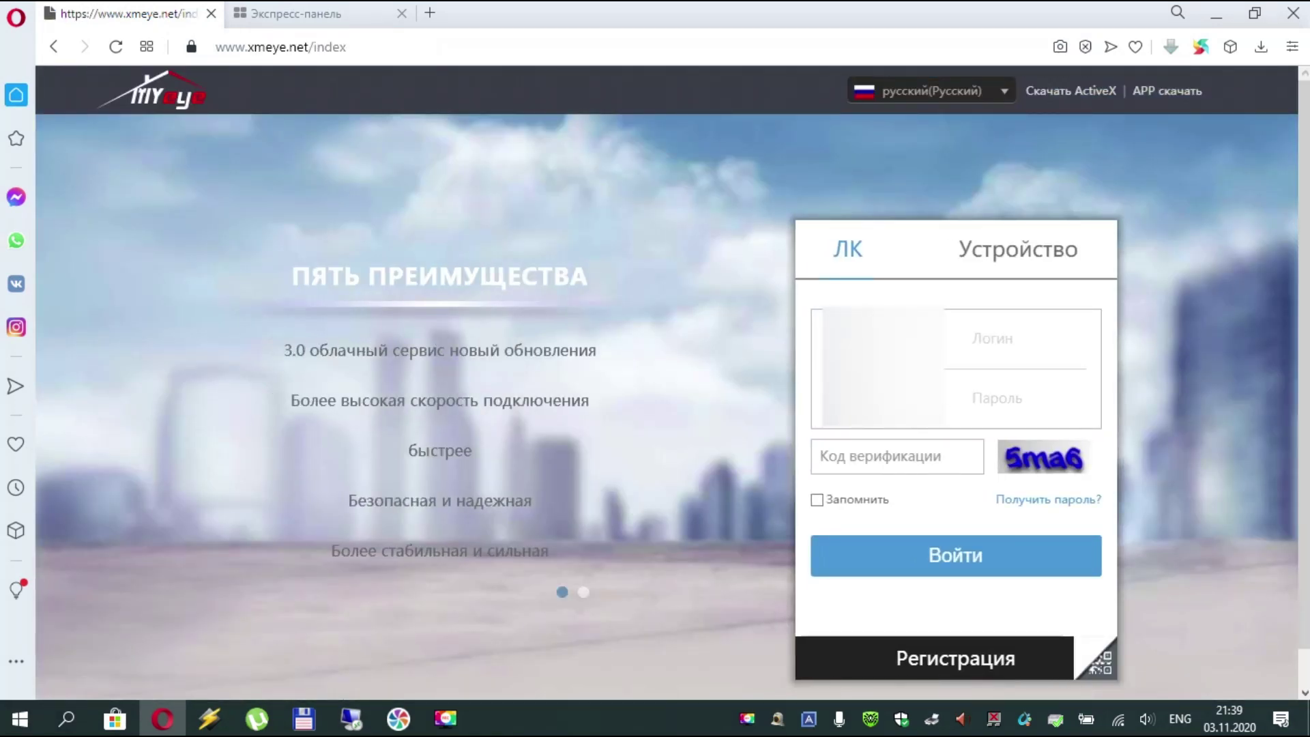
- Sign in to XMEye with the verification code, with Запомнить ticked
{"action": "left_click", "coordinate": [892, 466]}
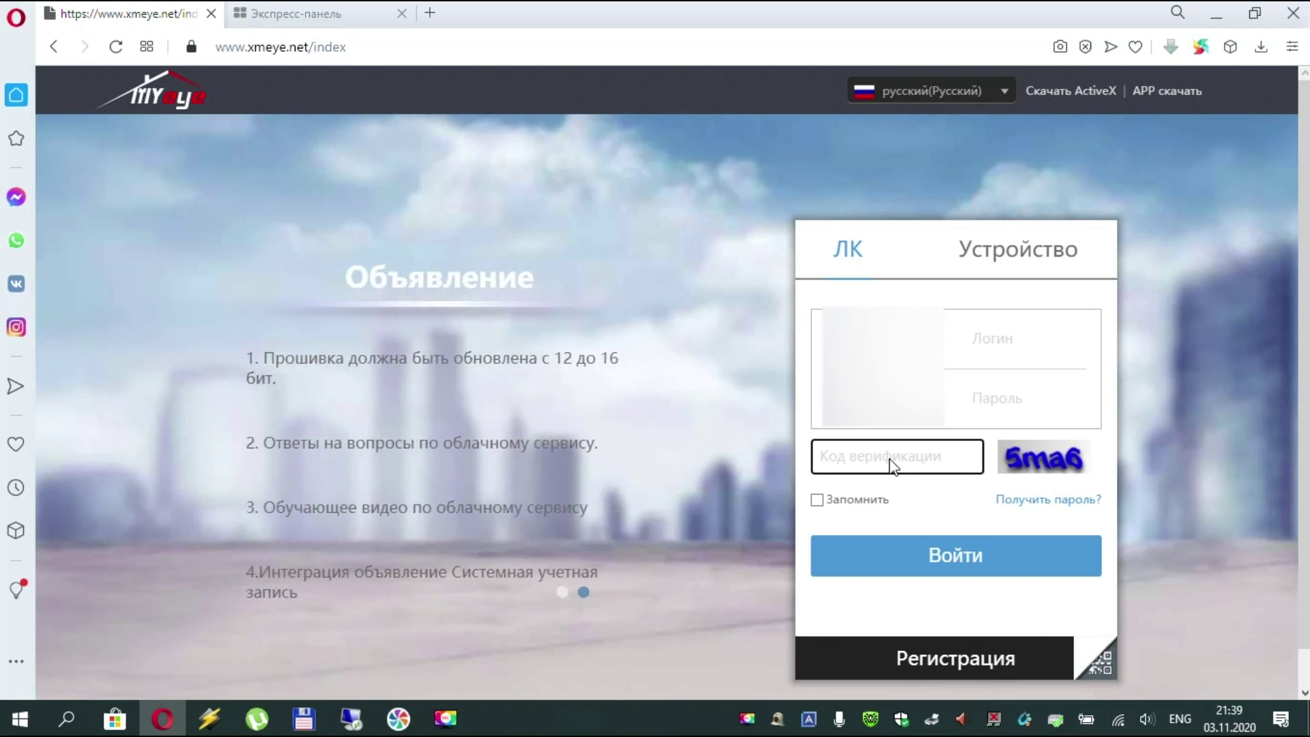
{"action": "type", "text": "5"}
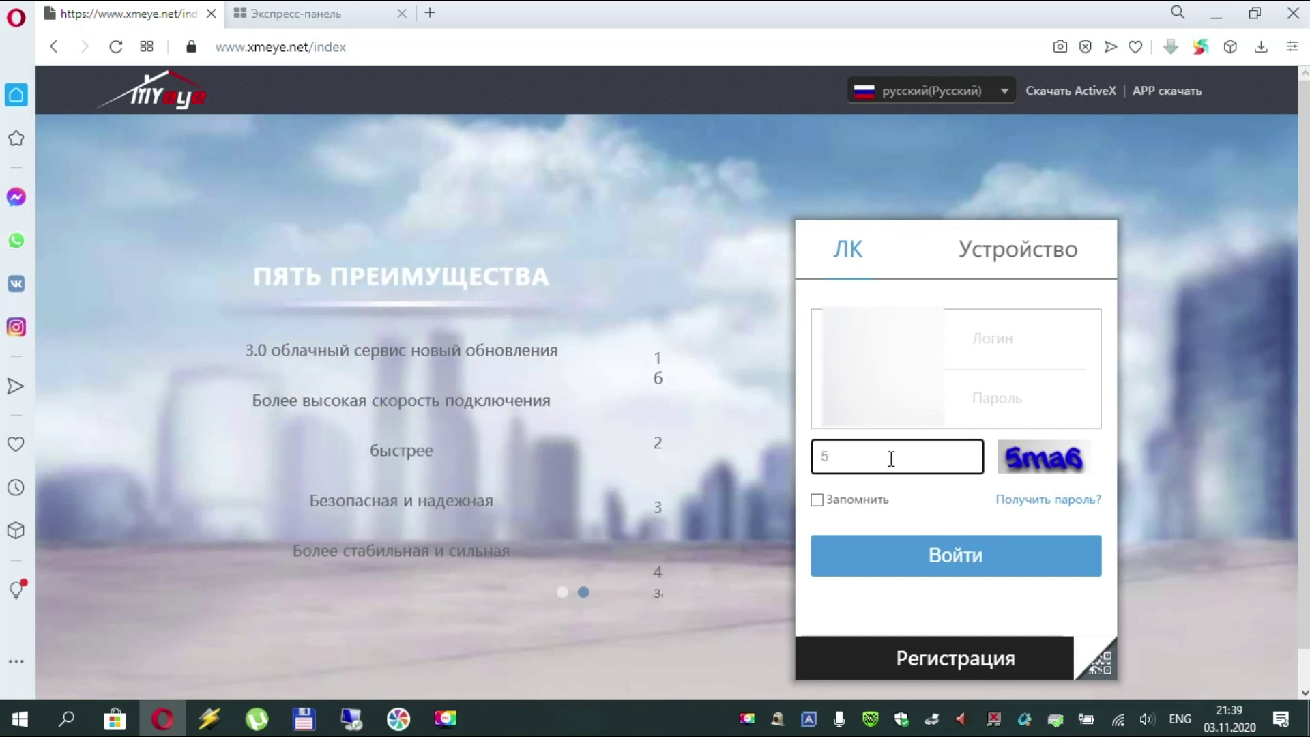
{"action": "type", "text": "ma6"}
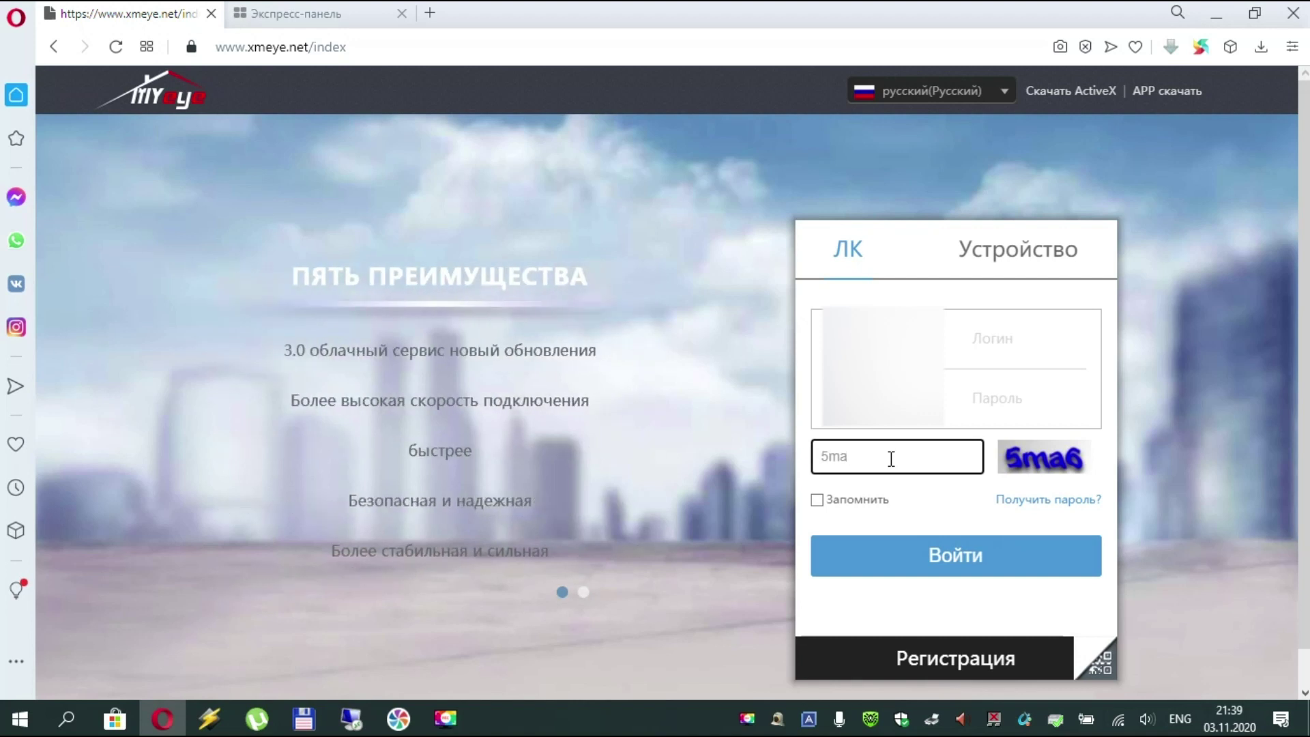
{"action": "left_click", "coordinate": [857, 500]}
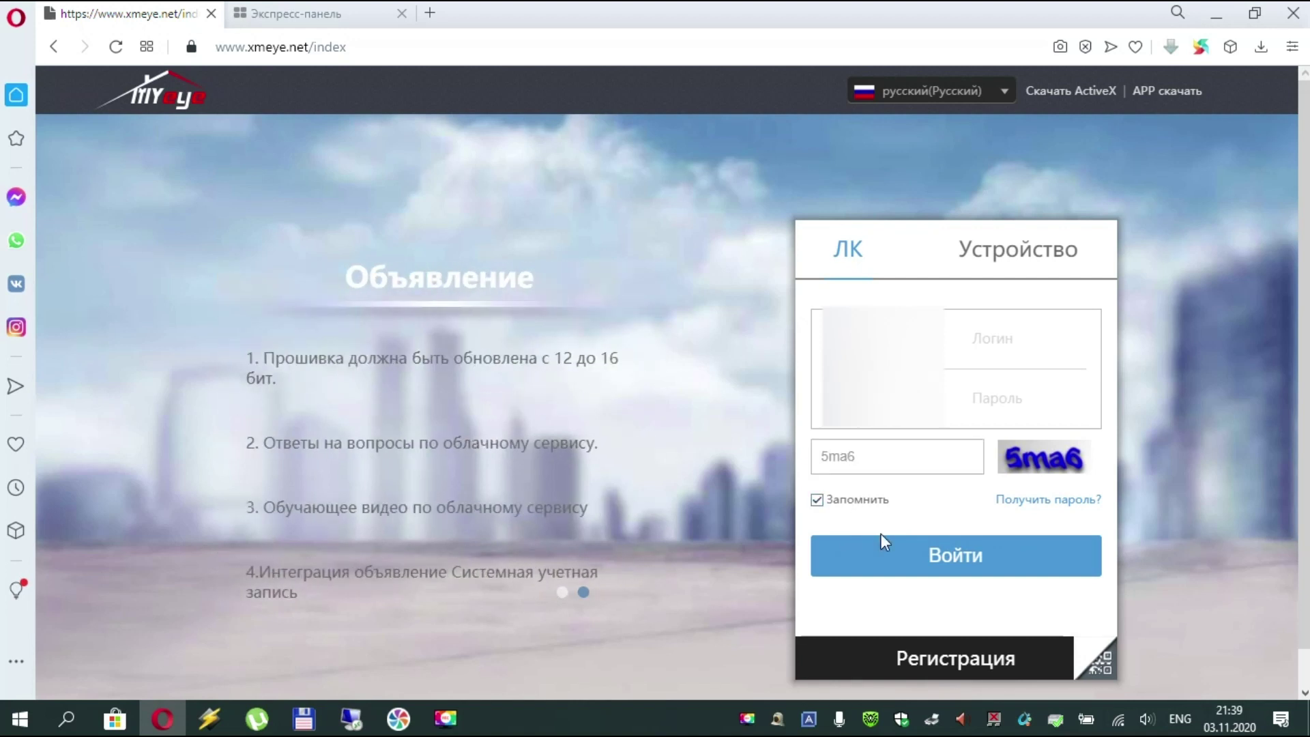
{"action": "left_click", "coordinate": [891, 554]}
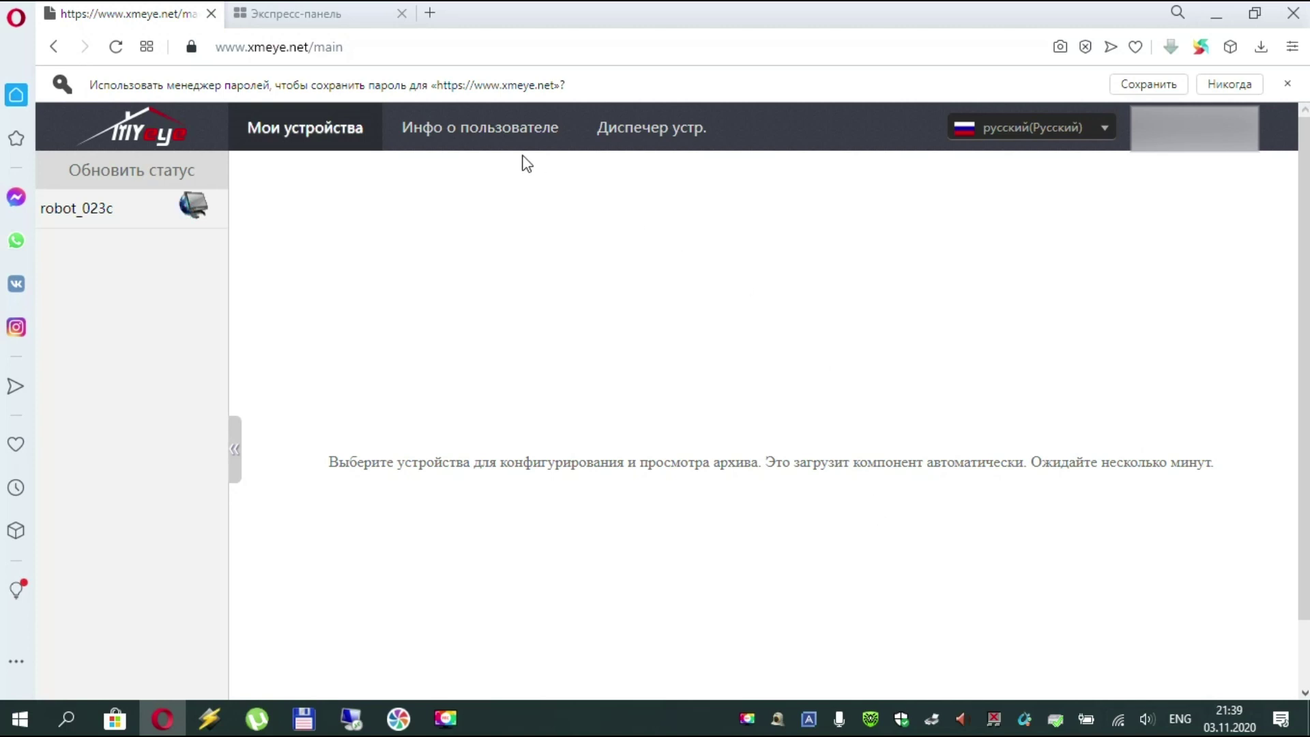
- Copy robot_023c's cloud ID from the device manager and bring Polyvision CMS back
{"action": "left_click", "coordinate": [498, 136]}
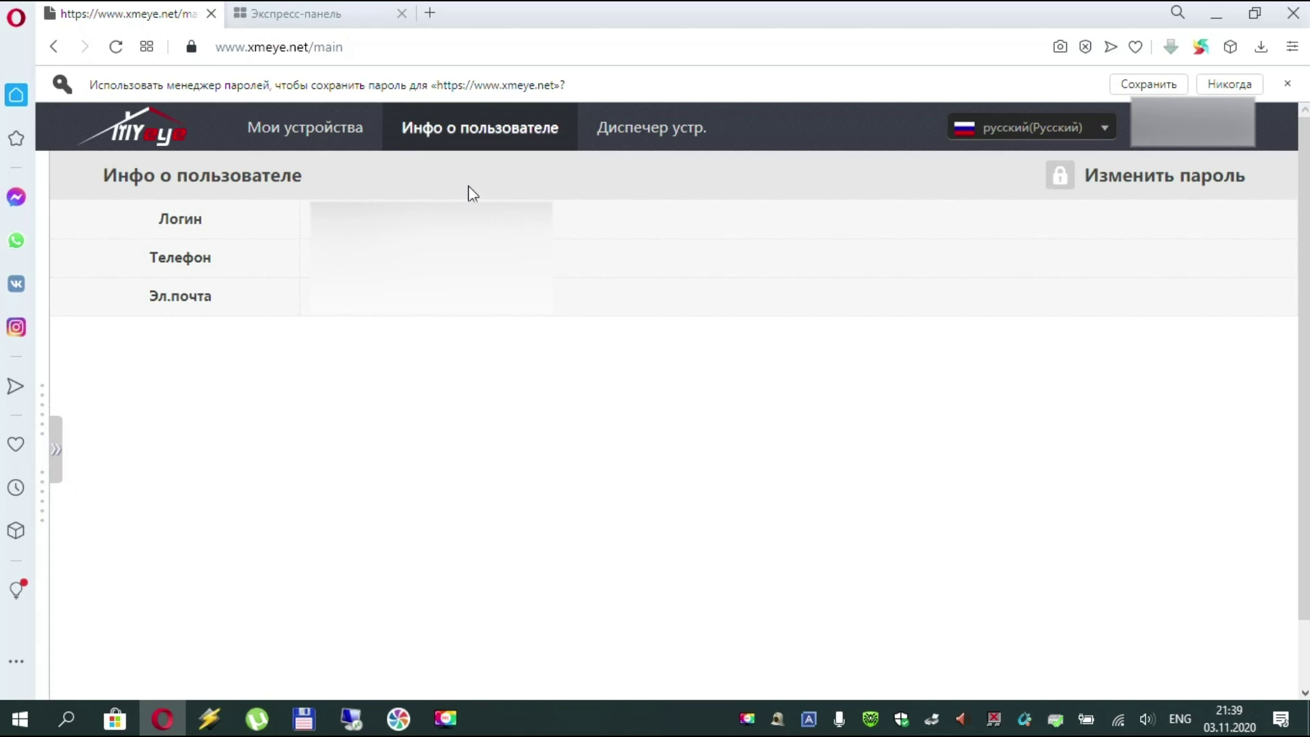
{"action": "left_click", "coordinate": [609, 133]}
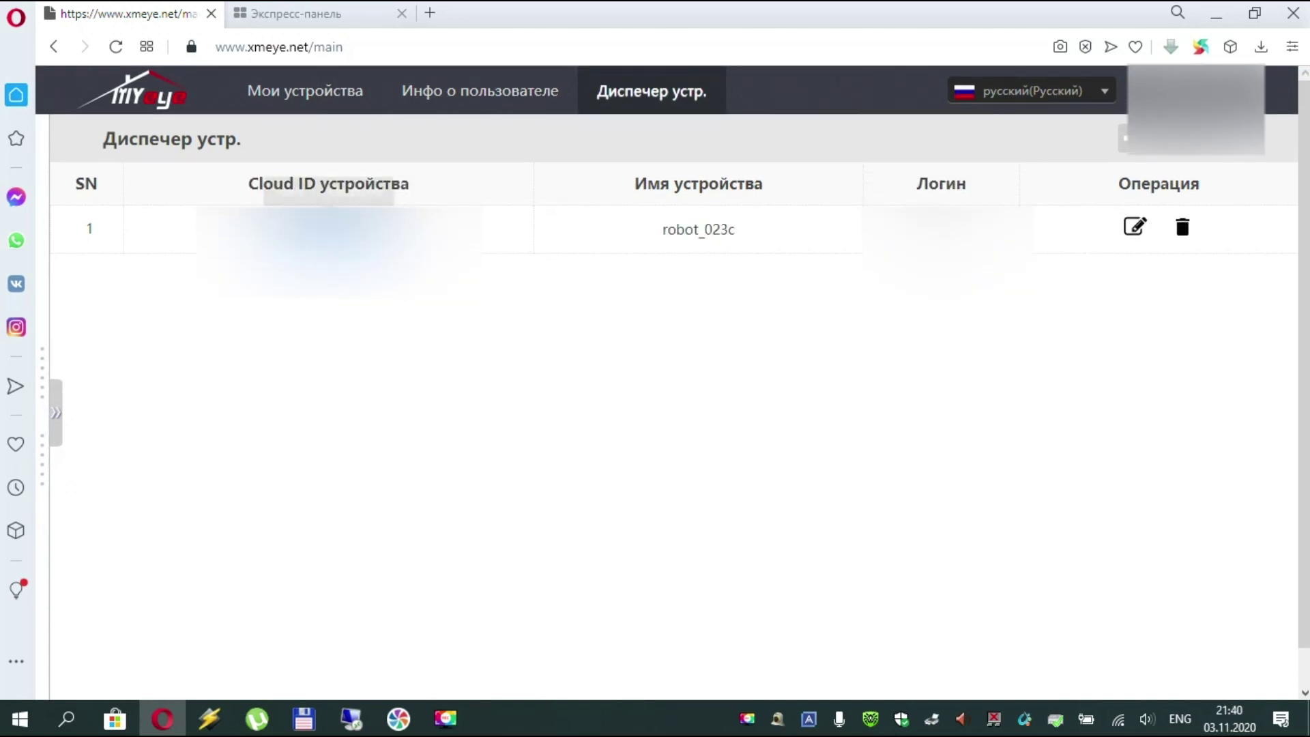
{"action": "right_click", "coordinate": [378, 226]}
{"action": "left_click", "coordinate": [413, 300]}
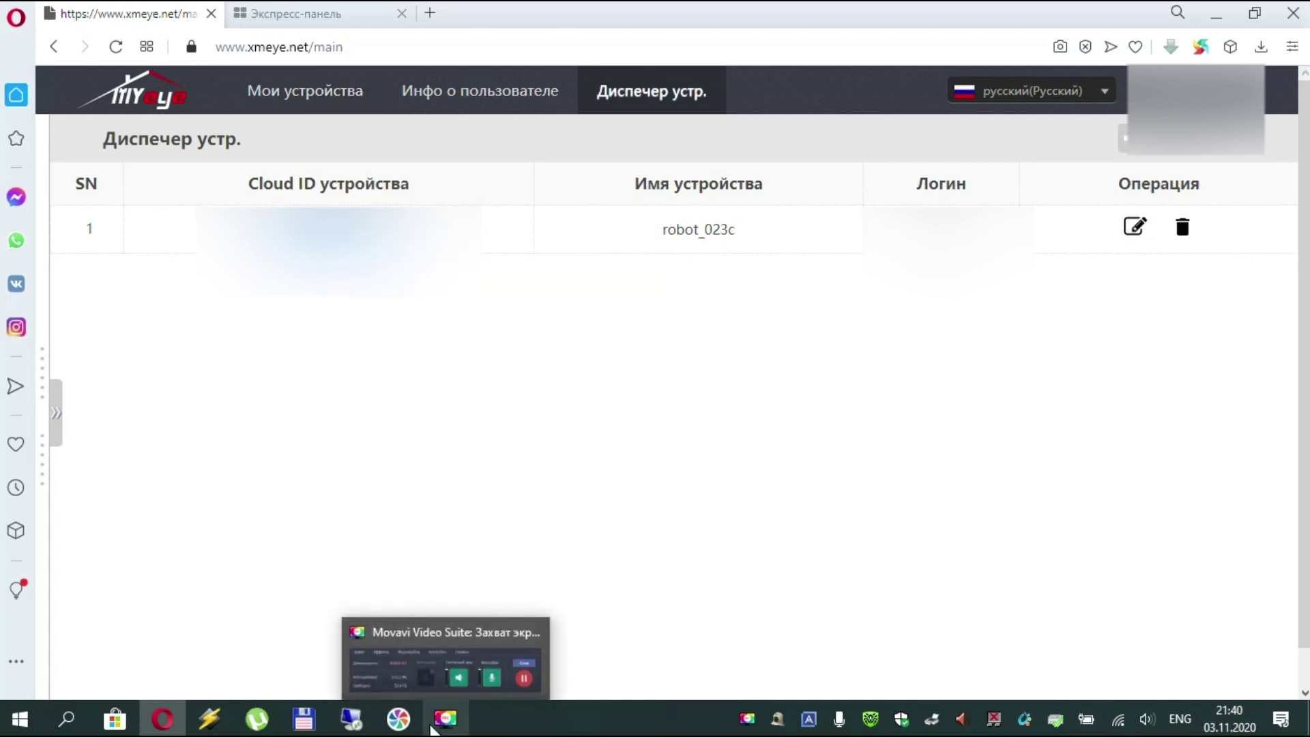
{"action": "mouse_move", "coordinate": [403, 729]}
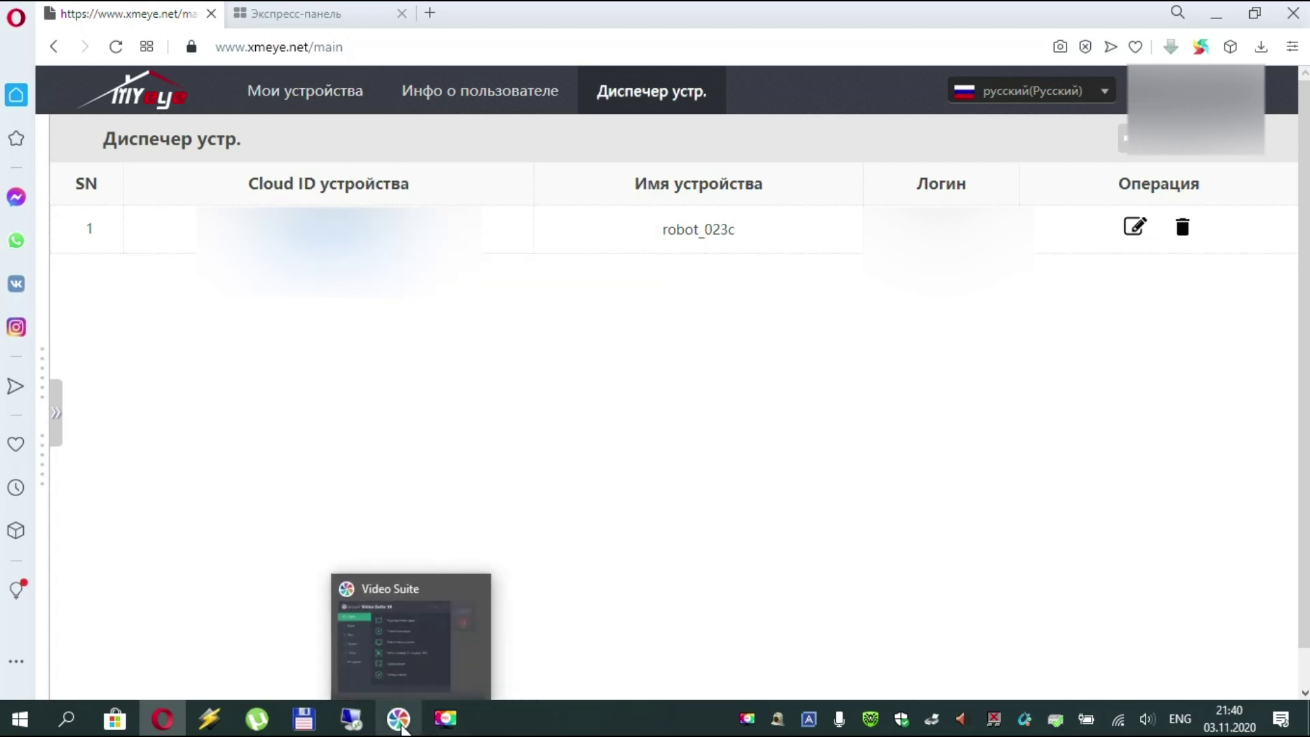
{"action": "left_click", "coordinate": [778, 723]}
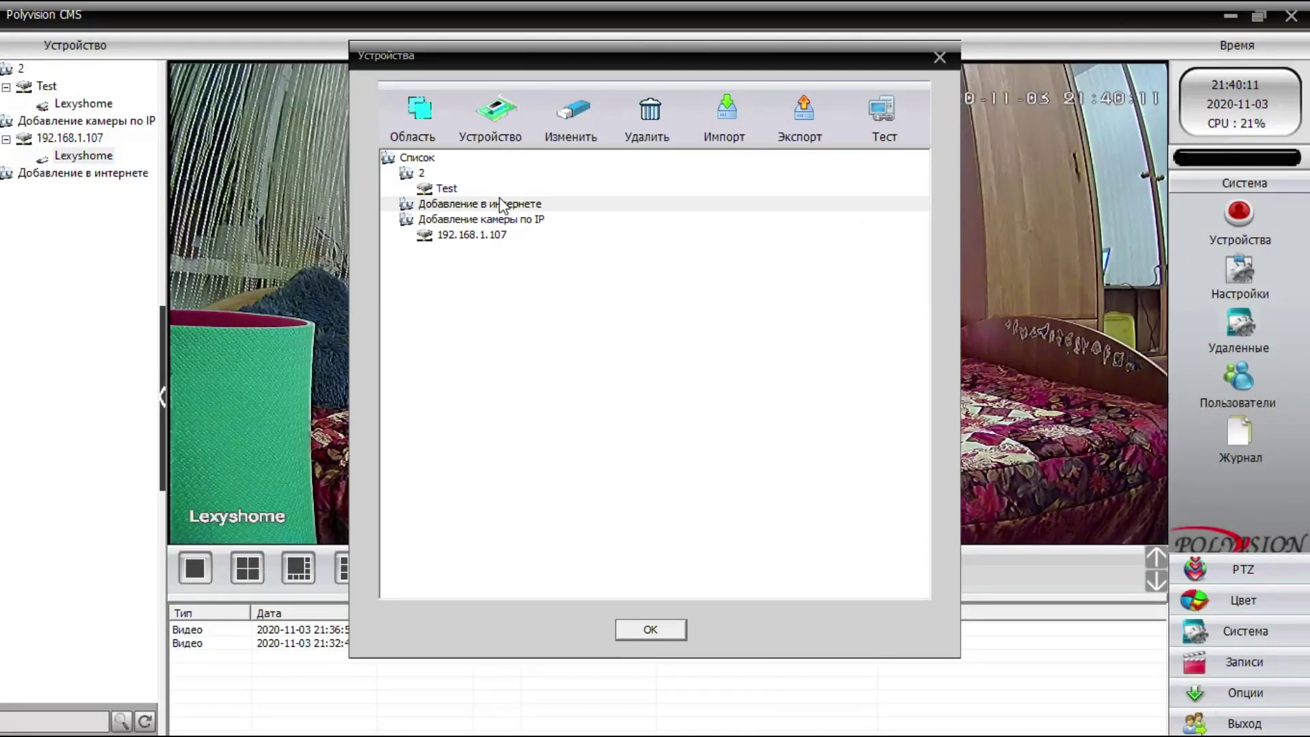
- Add a Cloud device to 'Добавление в интернете' and paste the copied cloud ID
{"action": "left_click", "coordinate": [502, 205]}
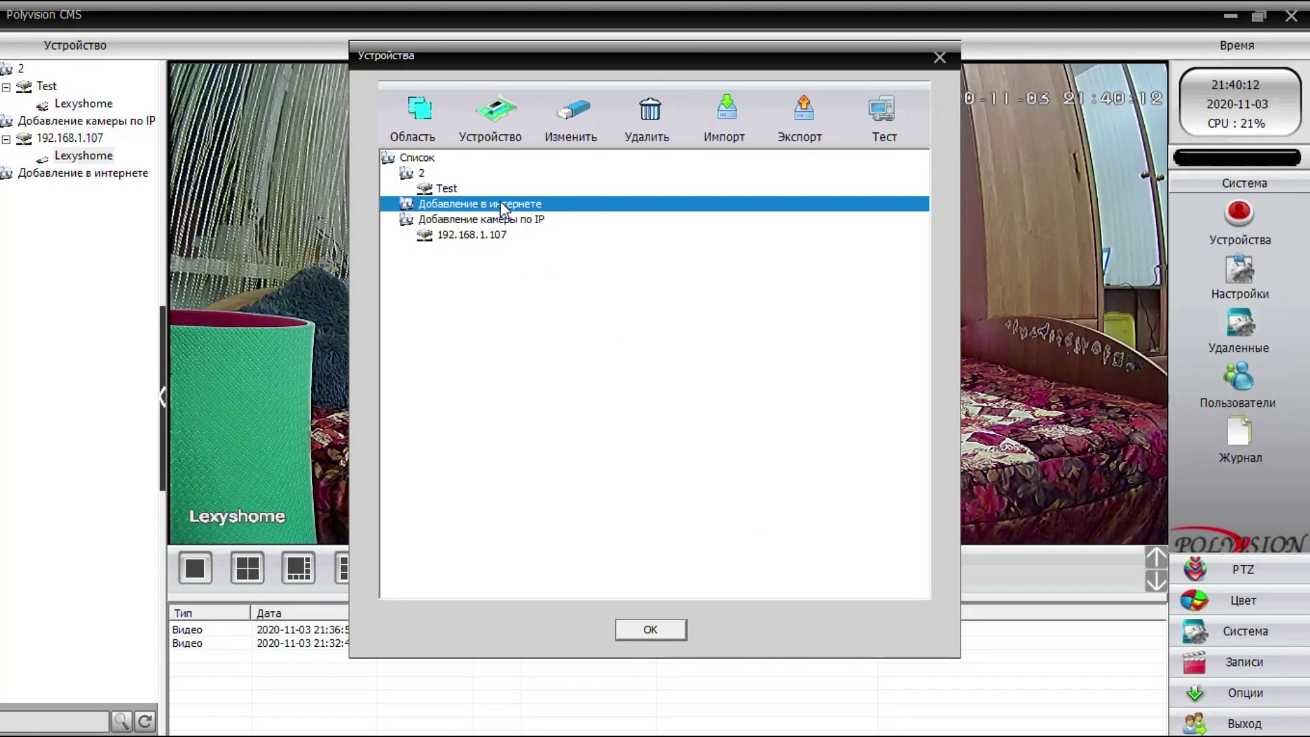
{"action": "left_click", "coordinate": [498, 116]}
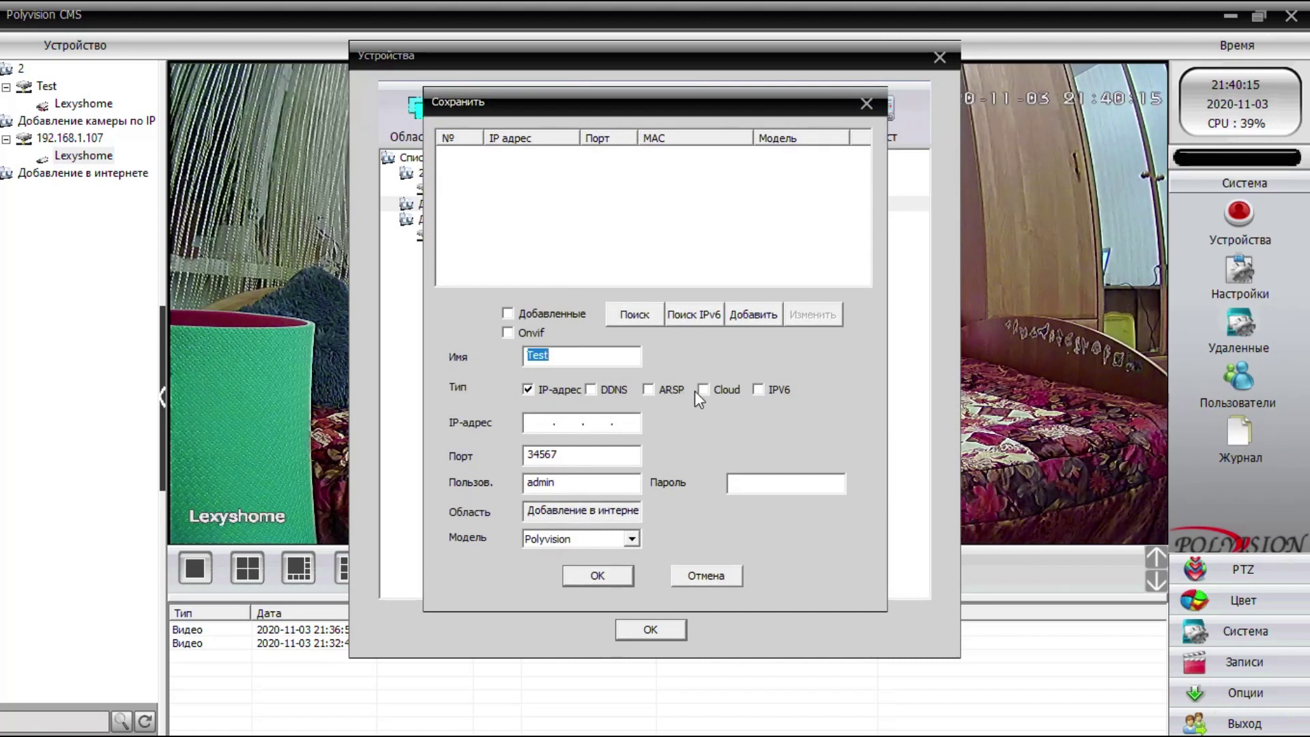
{"action": "left_click", "coordinate": [726, 390]}
{"action": "right_click", "coordinate": [601, 426]}
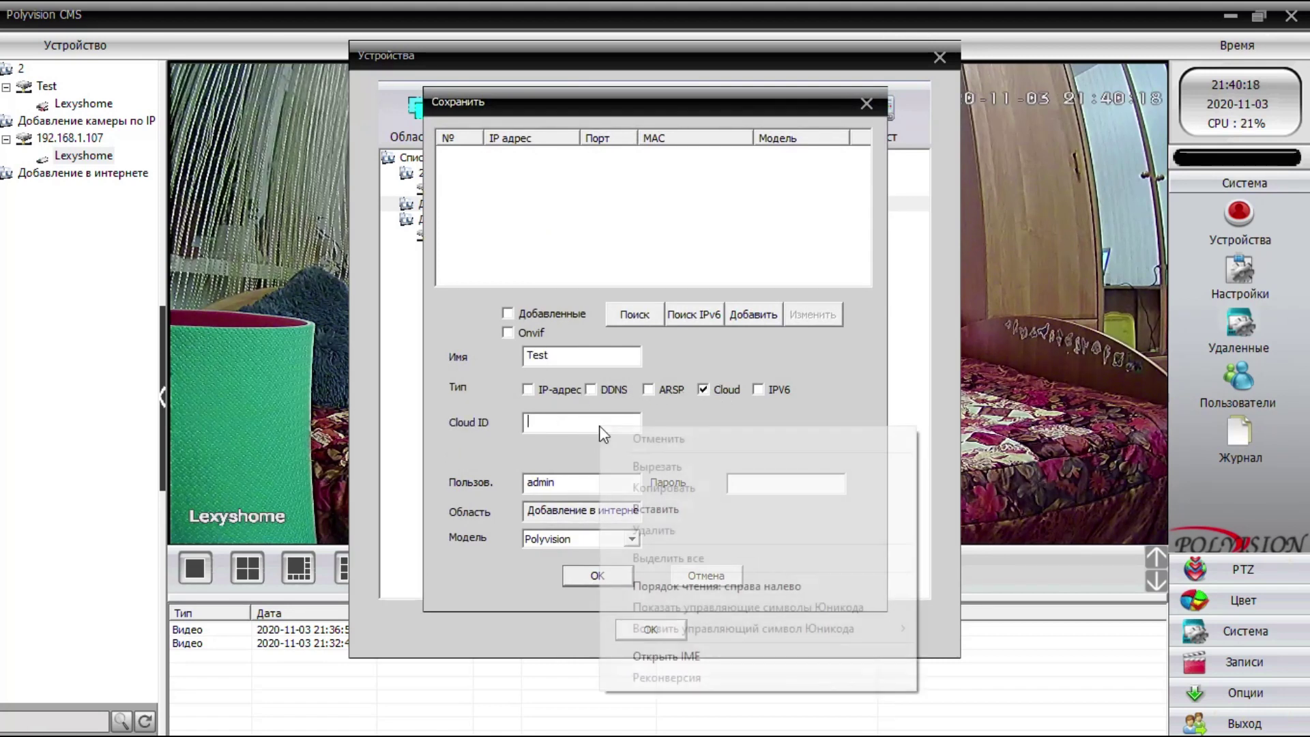
{"action": "left_click", "coordinate": [636, 509]}
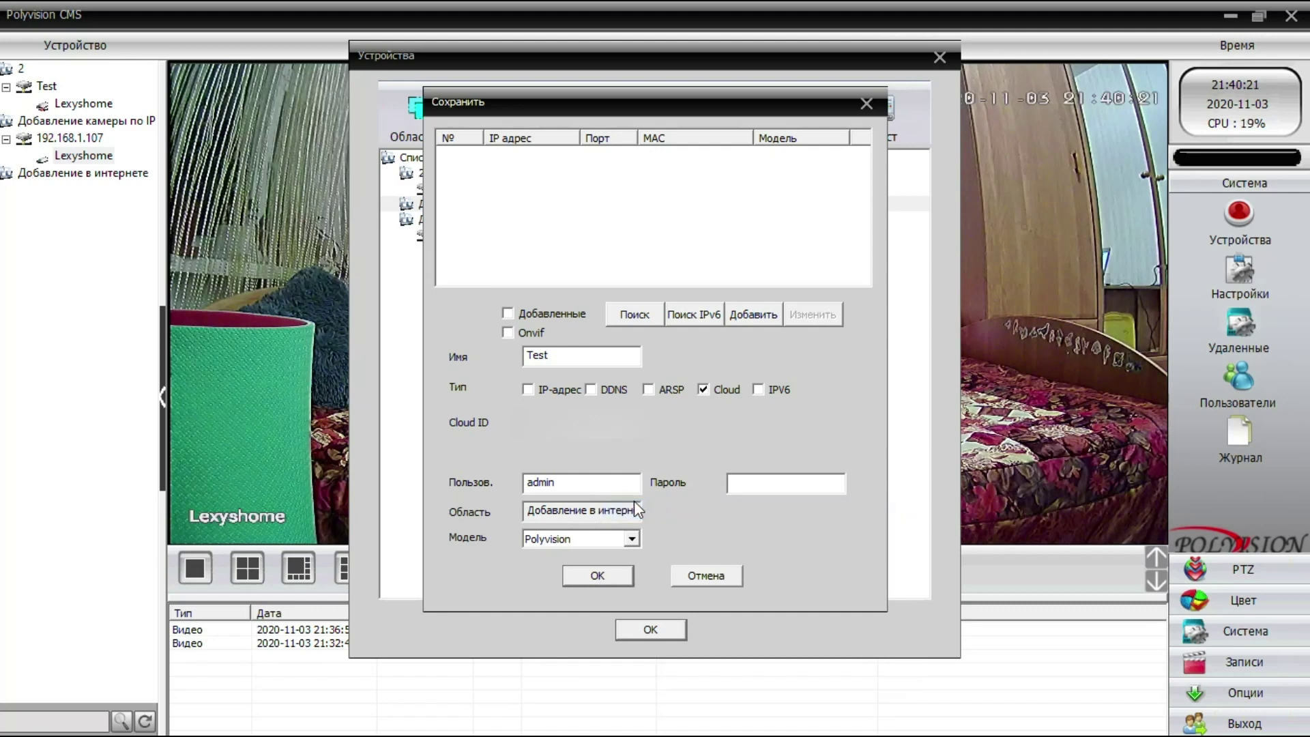